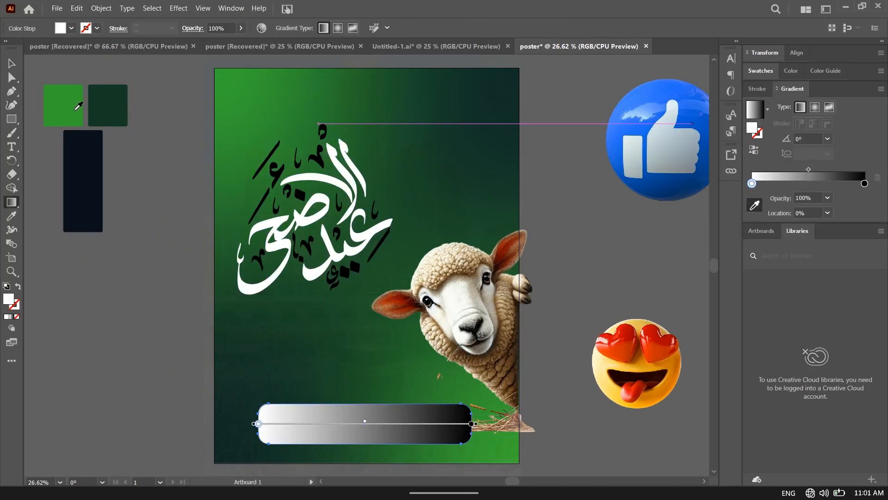
# - Colour the rounded bar's linear gradient from light green to dark green by sampling the two green swatch rectangles
pyautogui.click(75, 110)
pyautogui.click(865, 183)
pyautogui.click(107, 106)
pyautogui.press('v')
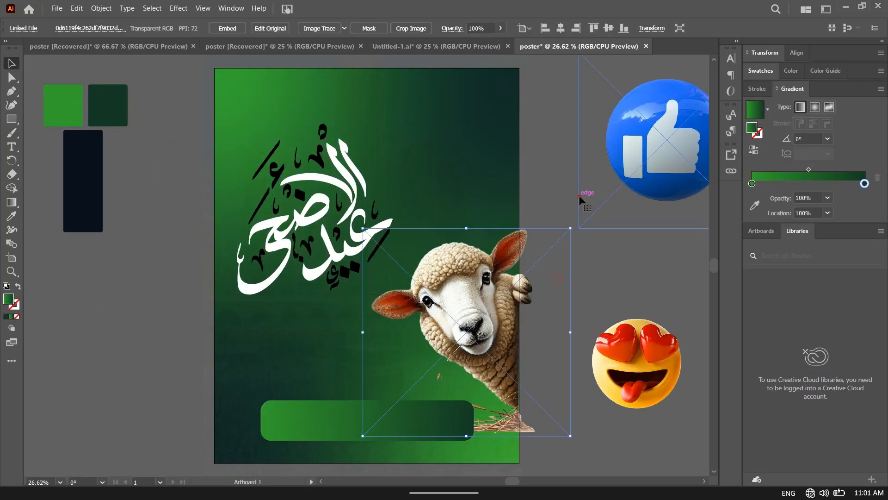
# - Shrink and move the heart-eyes emoji to the poster's upper-right corner and the thumbs-up icon to its lower-left corner
pyautogui.moveTo(636, 363); pyautogui.dragTo(497, 89)
pyautogui.moveTo(563, 195); pyautogui.dragTo(230, 435)
pyautogui.click(615, 283)
# - Add the text "EID ADHA" in black Poppins Bold and place it below the Arabic calligraphy
pyautogui.press('t')
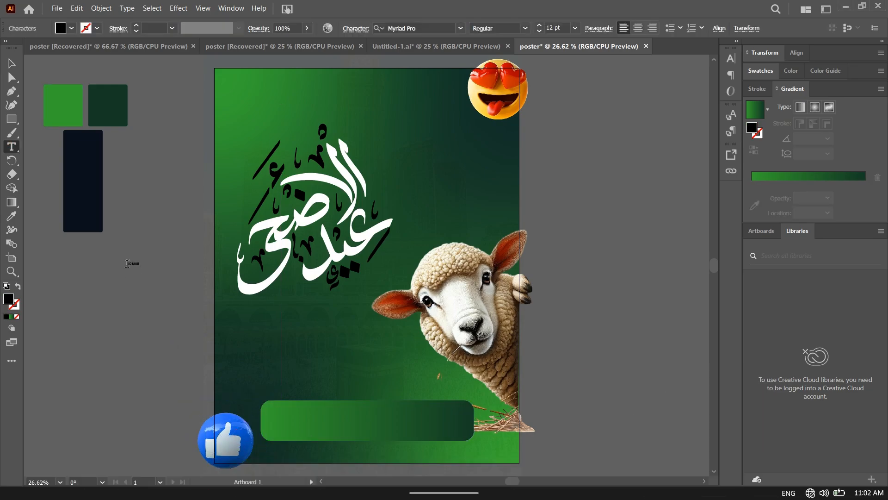
pyautogui.click(51, 270)
pyautogui.write('EID MUBAAARAK')
pyautogui.doubleClick(159, 264)
pyautogui.write('ADHA')
pyautogui.hotkey('ctrl', 'a')
pyautogui.click(12, 64)
pyautogui.moveTo(132, 265); pyautogui.dragTo(325, 350)
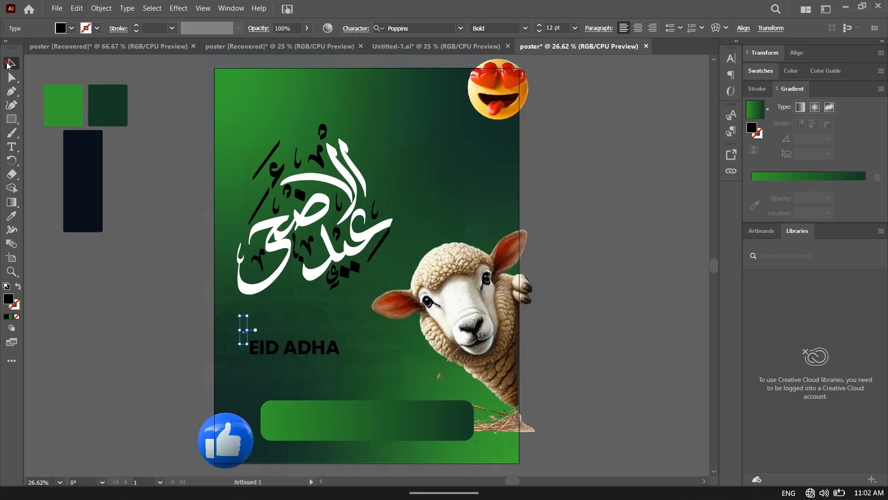
# - Add the text "Mubaarak" in a white script font and place it overlapping the top of "EID ADHA"
pyautogui.press('t')
pyautogui.click(149, 303)
pyautogui.write('Mubaarak')
pyautogui.click(12, 63)
pyautogui.click(460, 28)
pyautogui.click(71, 28)
pyautogui.click(19, 62)
pyautogui.moveTo(124, 297); pyautogui.dragTo(297, 335)
# - Add a smaller copy of the thumbs-up icon and paste the contact and social media details from Untitled-1 onto the green bar
pyautogui.moveTo(225, 439); pyautogui.dragTo(514, 150)
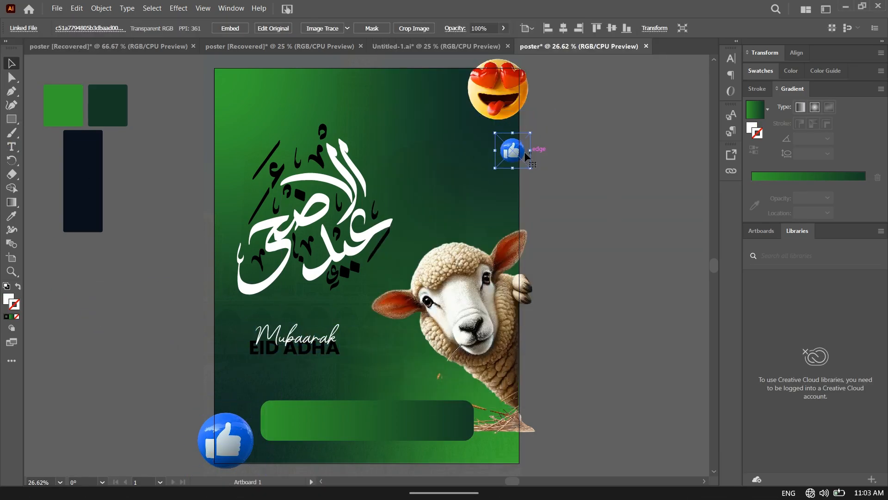
pyautogui.click(437, 46)
pyautogui.click(371, 407)
pyautogui.hotkey('ctrl', 'c')
pyautogui.click(578, 46)
pyautogui.hotkey('ctrl', 'v')
pyautogui.moveTo(389, 417); pyautogui.dragTo(433, 421)
pyautogui.click(463, 296)
pyautogui.click(504, 94)
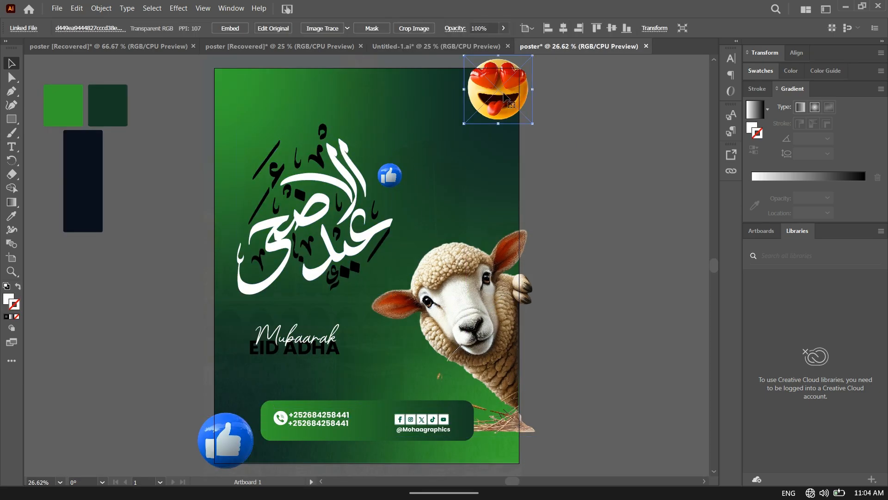
pyautogui.click(592, 179)
pyautogui.hotkey('alt', 'Tab')
pyautogui.click(391, 151)
pyautogui.hotkey('alt', 'Tab')
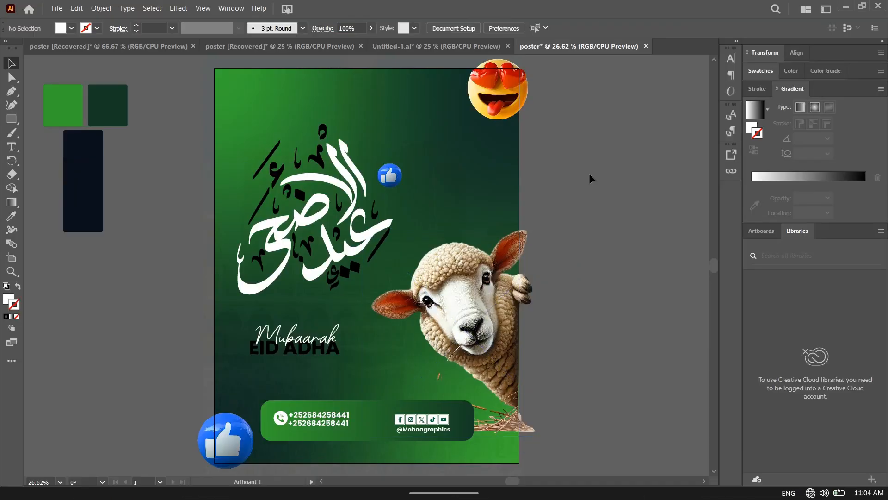
# - Draw a white circle with the Ellipse tool beside the artboard, next to the sheep
pyautogui.click(714, 480)
pyautogui.click(713, 417)
pyautogui.press('l')
pyautogui.moveTo(586, 220); pyautogui.dragTo(650, 283)
pyautogui.hscroll(1, 586, 219)
# - Set the document raster effects to add 5 in around objects
pyautogui.click(179, 9)
pyautogui.click(217, 46)
pyautogui.write('5 In')
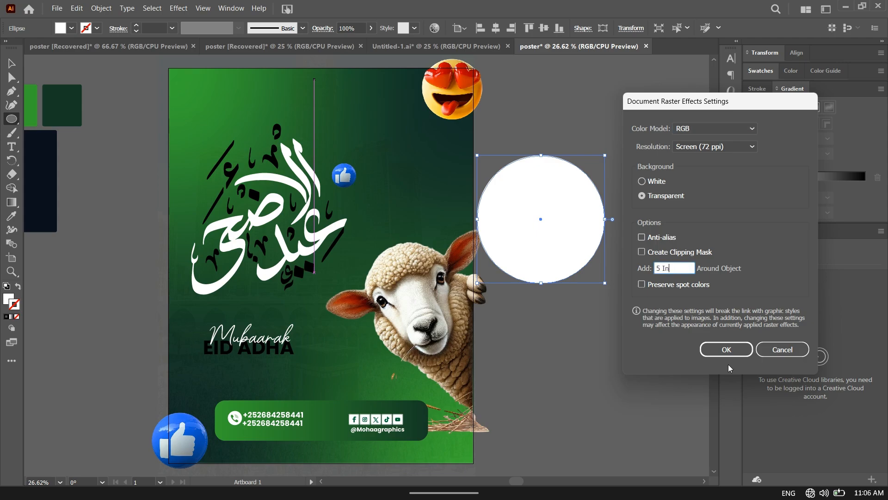
pyautogui.click(726, 349)
pyautogui.click(179, 8)
pyautogui.click(217, 47)
pyautogui.click(726, 349)
# - Apply a blur effect to the white circle and move it over the sheep's head as a glow
pyautogui.click(178, 8)
pyautogui.click(692, 196)
pyautogui.moveTo(541, 219); pyautogui.dragTo(417, 282)
pyautogui.click(610, 178)
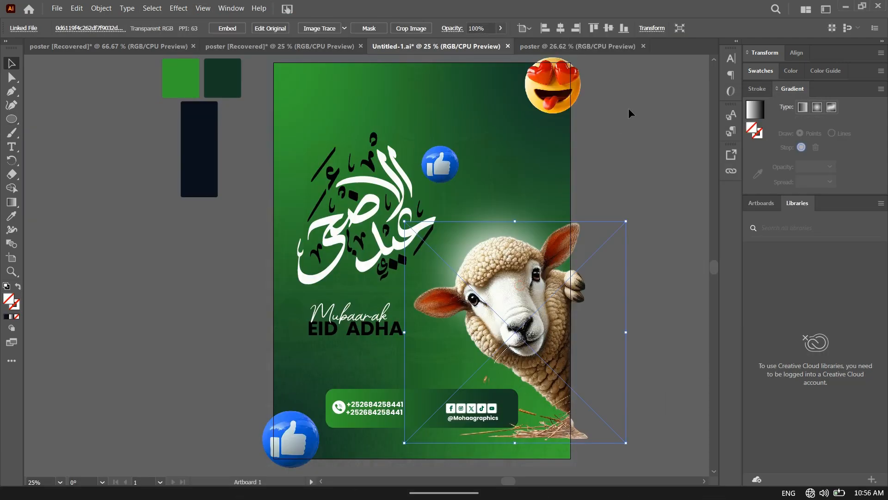
pyautogui.click(629, 111)
pyautogui.click(443, 163)
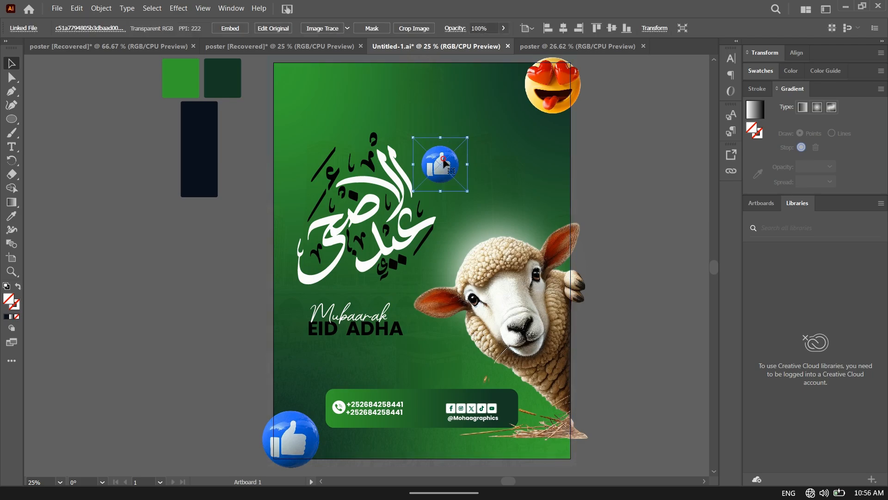
pyautogui.click(286, 447)
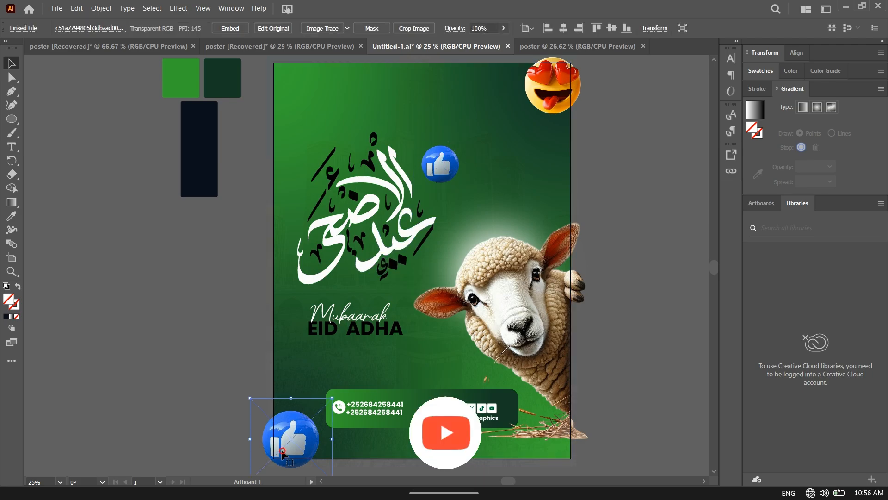
pyautogui.click(651, 262)
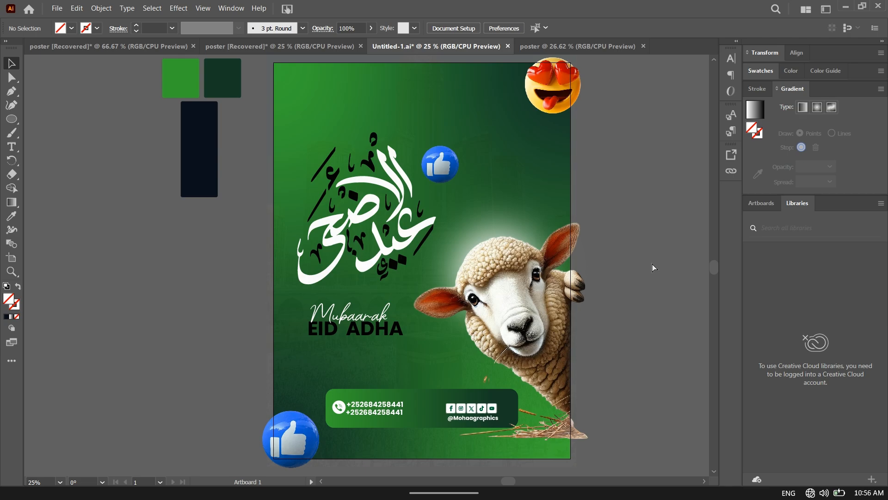
# - Create a 1080 x 1400 px portrait RGB document named "poster" and close it again
pyautogui.hotkey('ctrl', 'n')
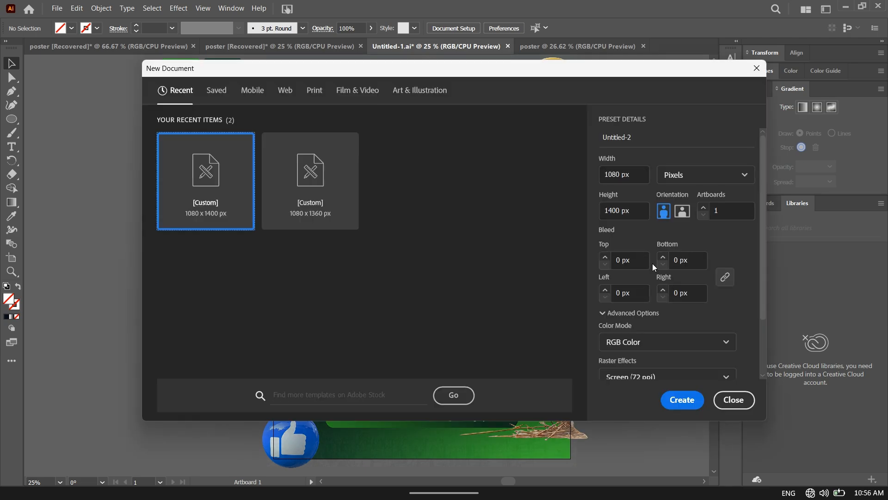
pyautogui.moveTo(691, 495)
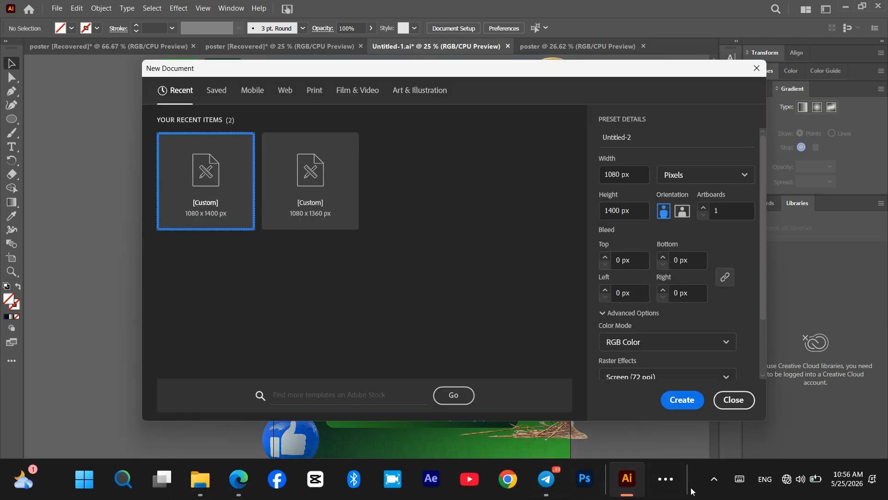
pyautogui.click(664, 481)
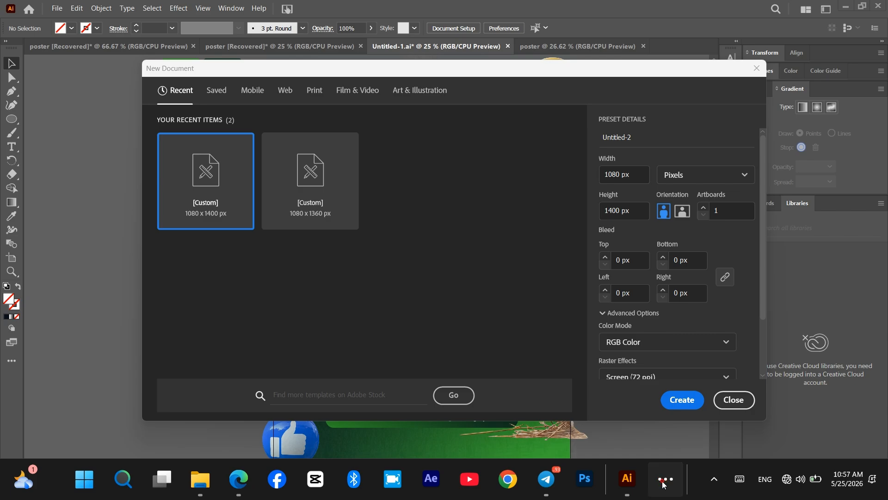
pyautogui.click(664, 483)
pyautogui.click(664, 484)
pyautogui.click(664, 484)
pyautogui.click(664, 484)
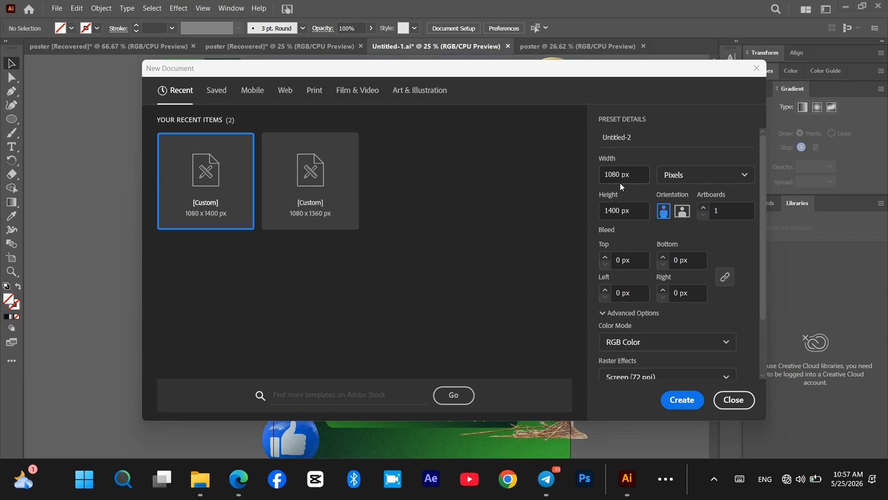
pyautogui.click(633, 140)
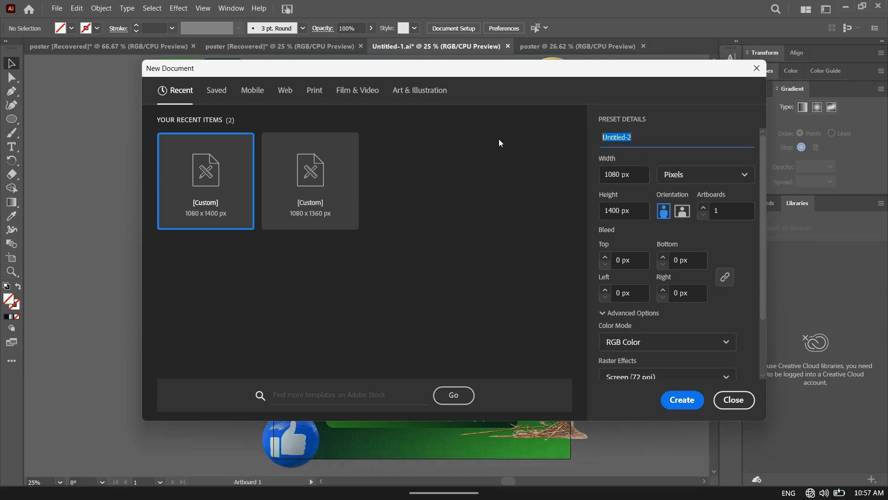
pyautogui.write('poster')
pyautogui.click(696, 402)
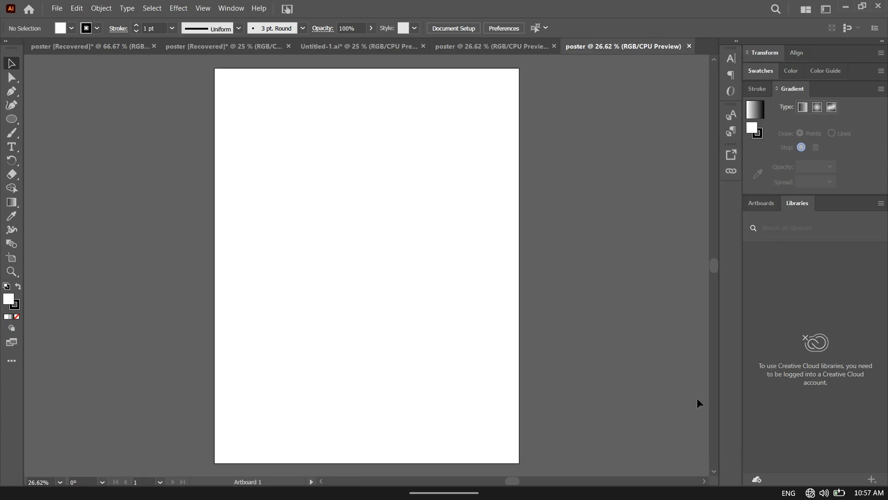
pyautogui.hotkey('ctrl', 'w')
# - Copy the light green, dark green and navy swatch rectangles from Untitled-1 into the empty poster document, beside the artboard
pyautogui.click(229, 82)
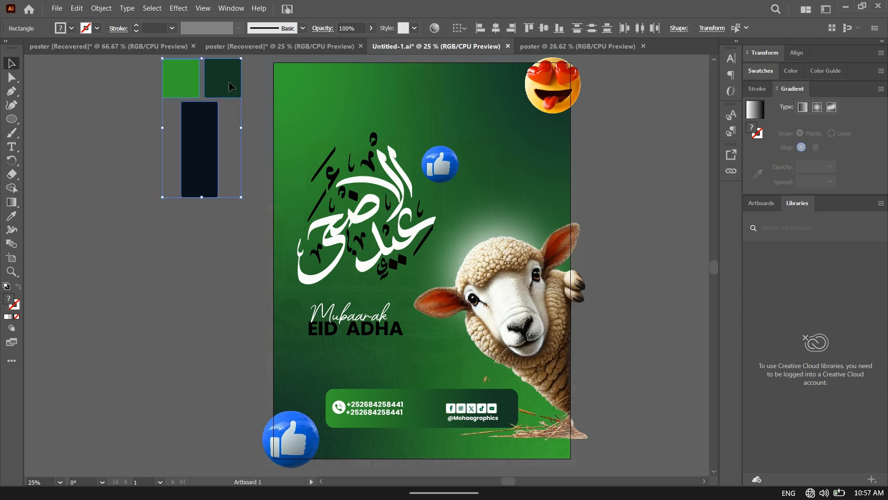
pyautogui.click(563, 46)
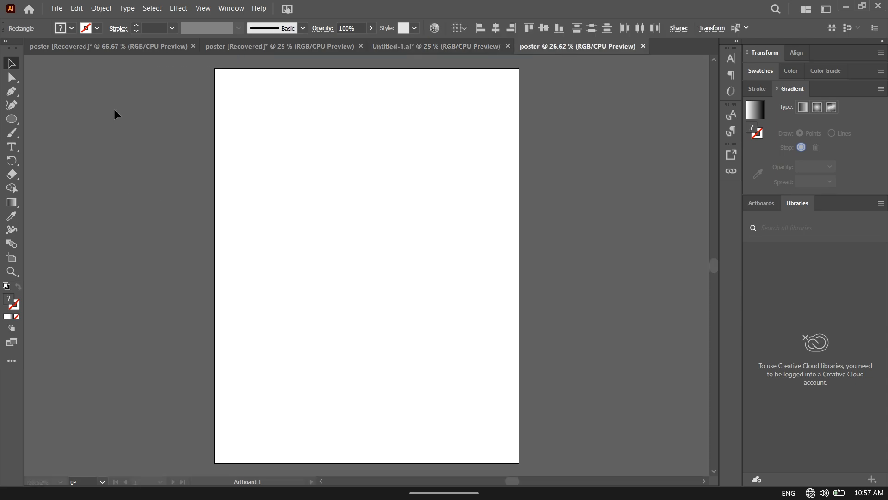
pyautogui.hotkey('ctrl', 'shift', 'v')
pyautogui.click(162, 146)
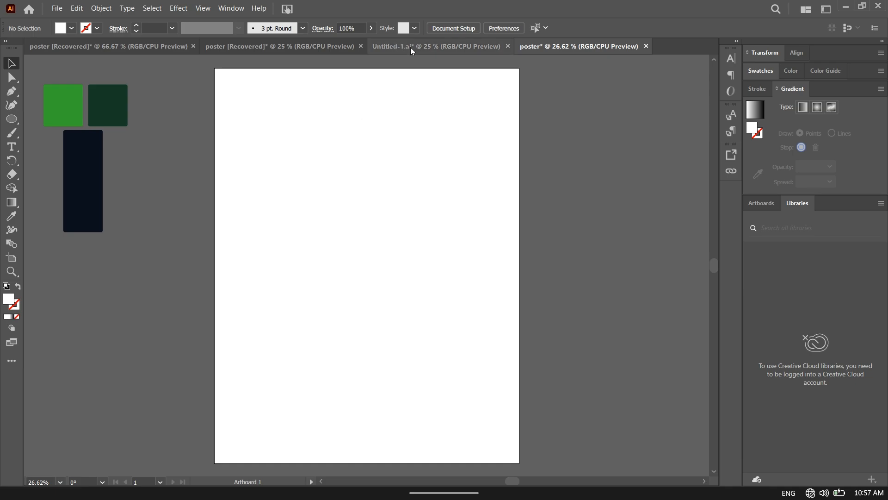
# - Draw a rectangle covering the whole poster artboard and give it a freeform gradient fill
pyautogui.click(430, 46)
pyautogui.click(576, 46)
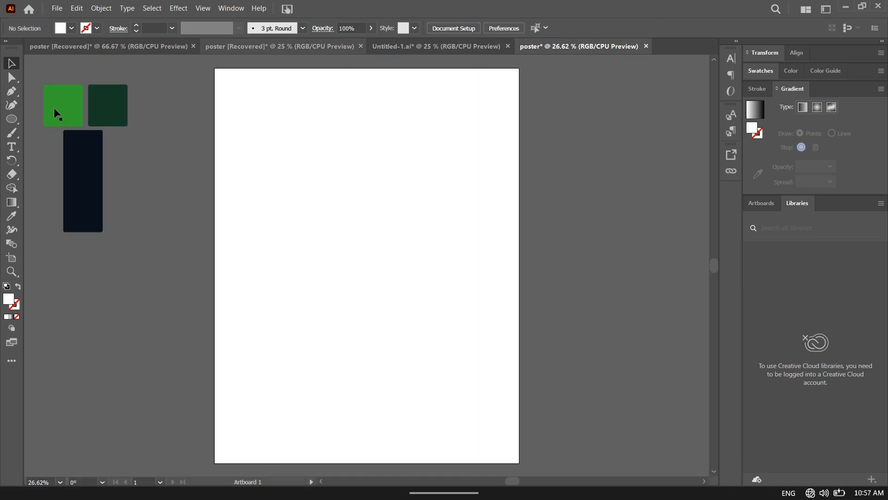
pyautogui.moveTo(12, 119); pyautogui.dragTo(28, 120)
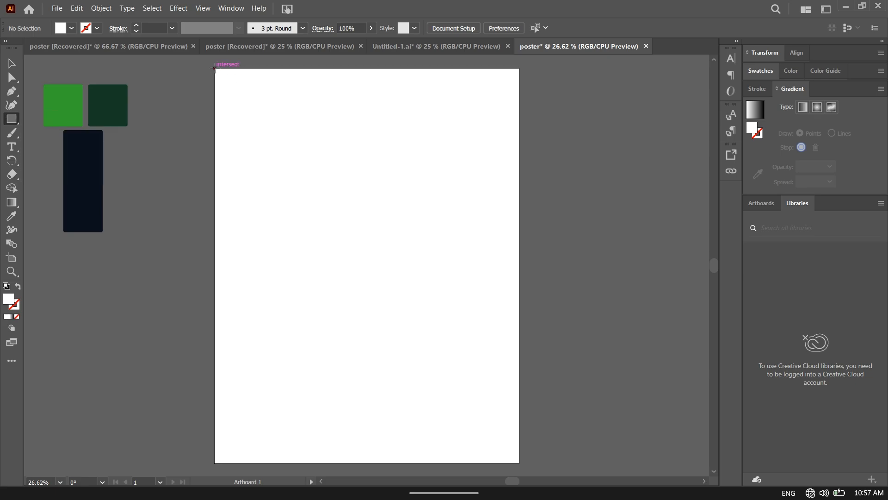
pyautogui.moveTo(214, 69); pyautogui.dragTo(519, 463)
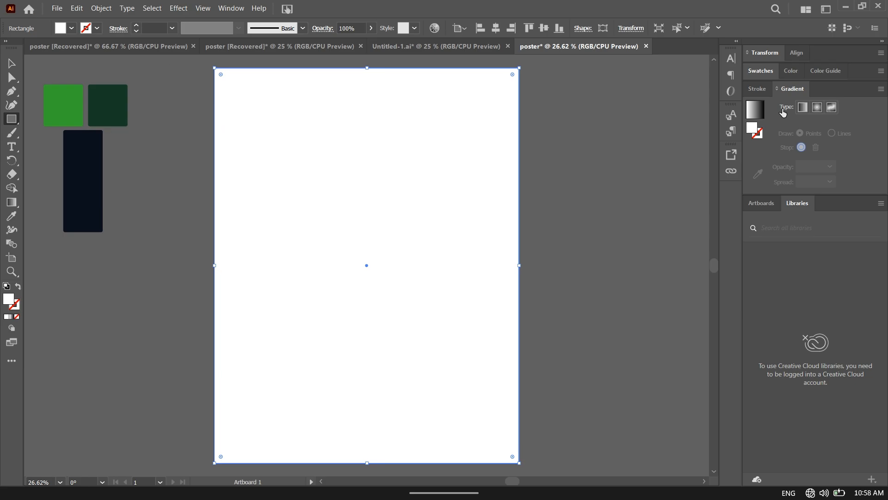
pyautogui.click(830, 107)
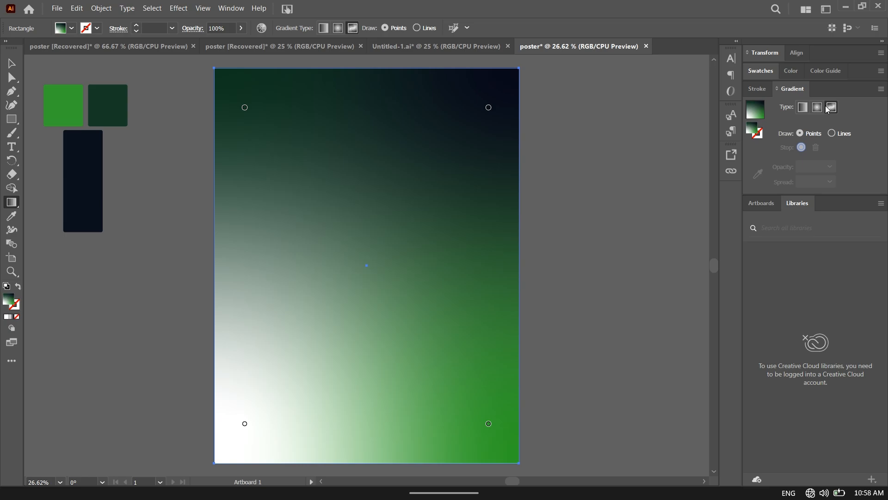
# - Sample the dark green swatch for the upper-right and lower-left gradient points and the light green swatch for the upper-left point
pyautogui.click(489, 107)
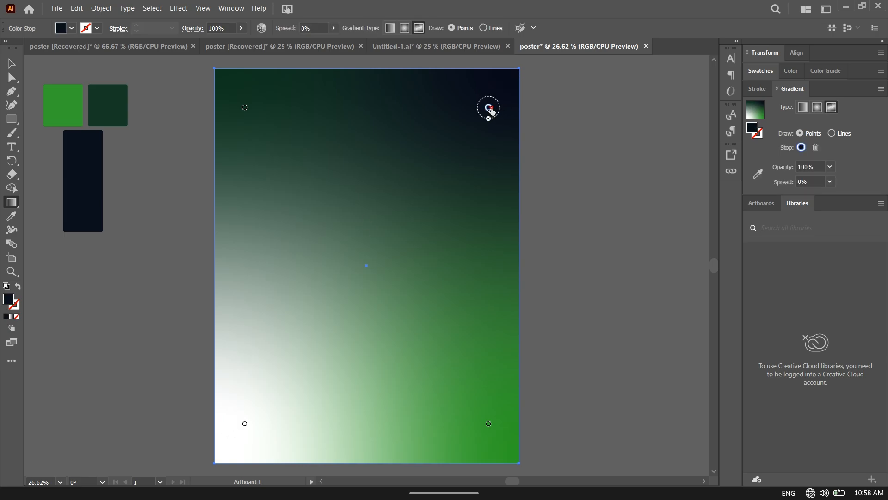
pyautogui.click(757, 174)
pyautogui.click(116, 116)
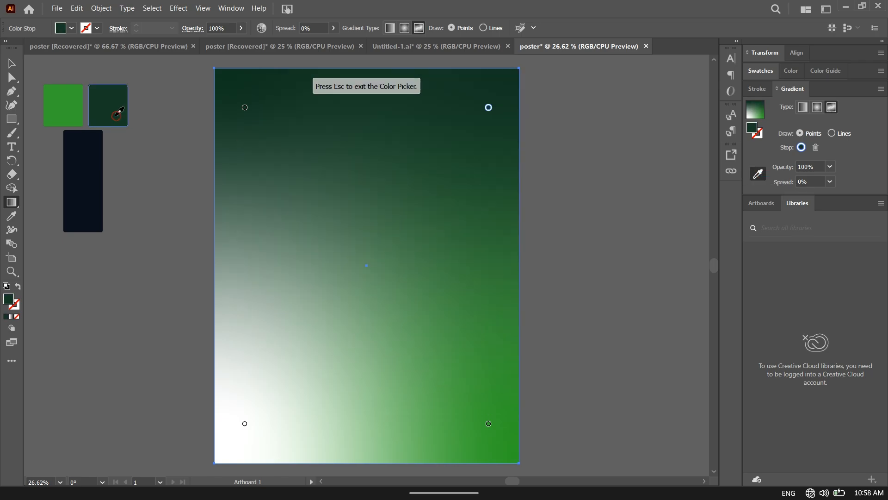
pyautogui.click(245, 431)
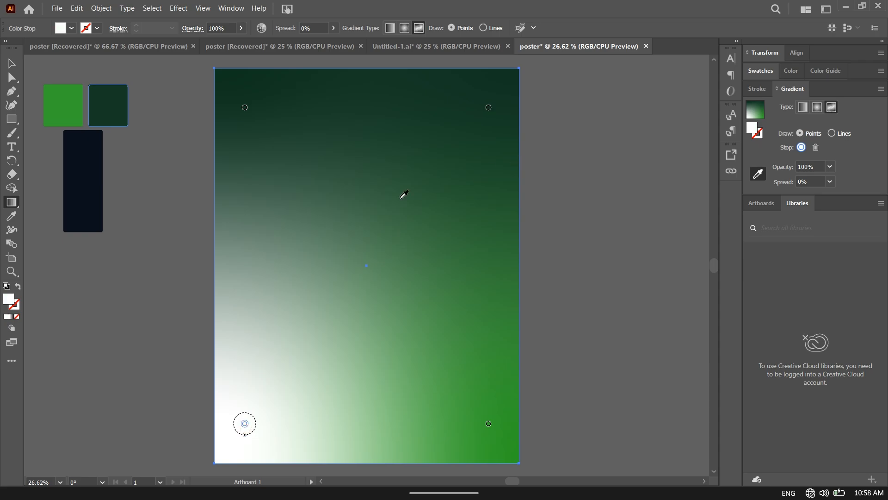
pyautogui.click(106, 115)
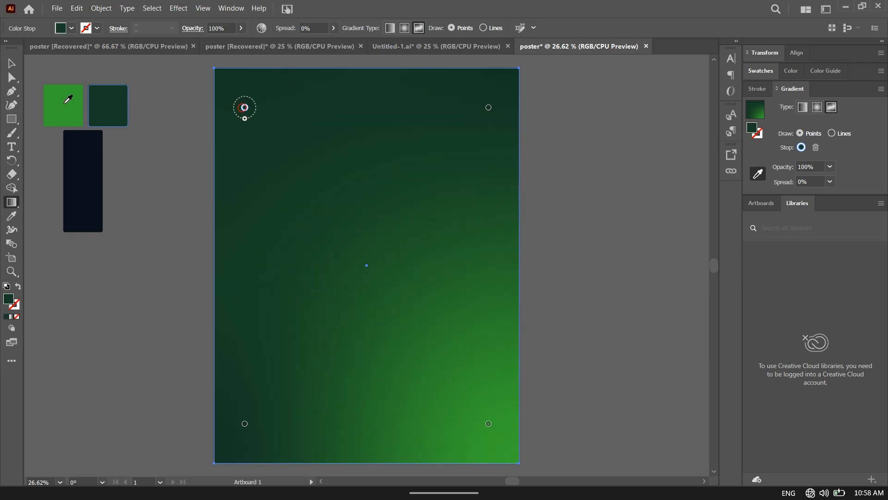
pyautogui.click(79, 102)
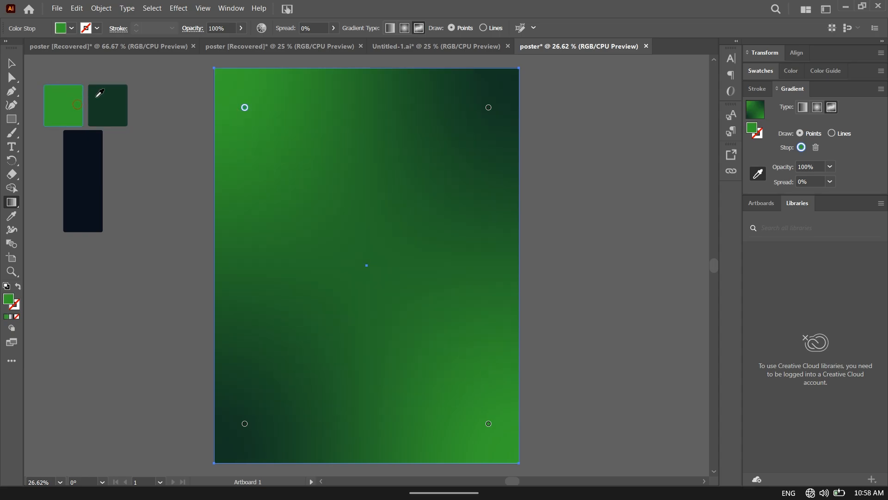
# - Move the two dark green gradient points inward toward the centre of the background and deselect the rectangle
pyautogui.moveTo(488, 107); pyautogui.dragTo(468, 133)
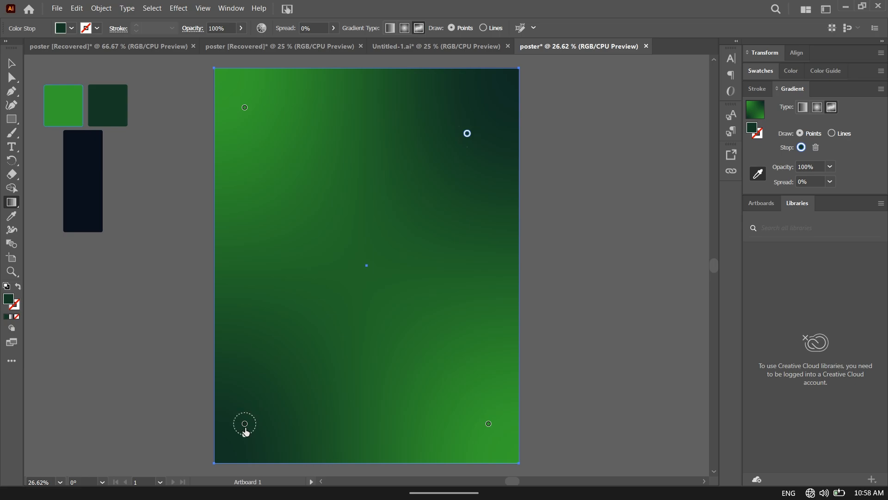
pyautogui.moveTo(245, 423); pyautogui.dragTo(307, 365)
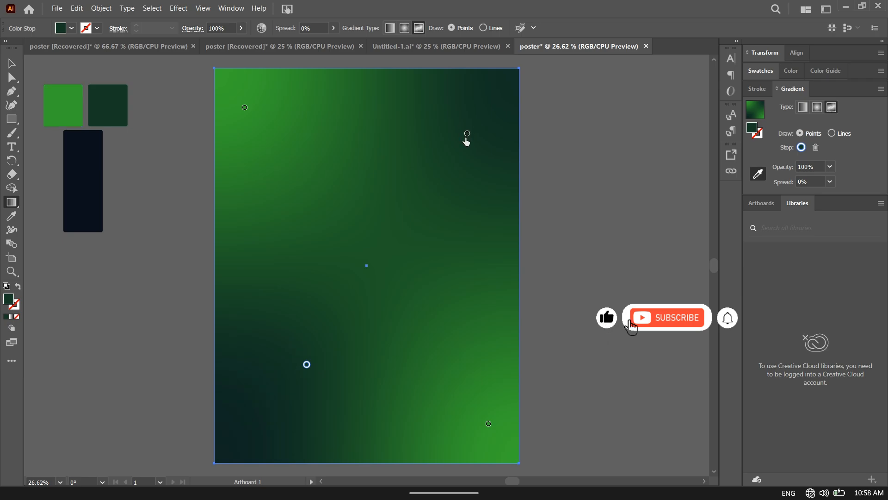
pyautogui.moveTo(465, 137); pyautogui.dragTo(441, 172)
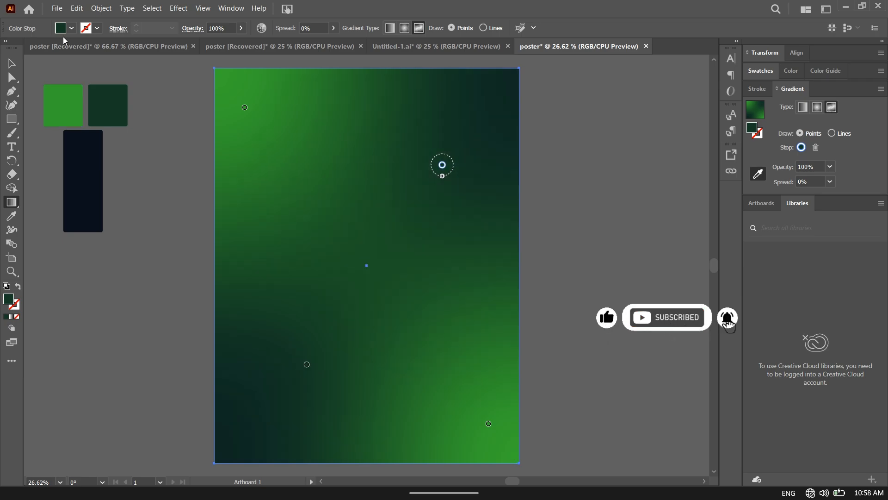
pyautogui.press('v')
pyautogui.click(180, 251)
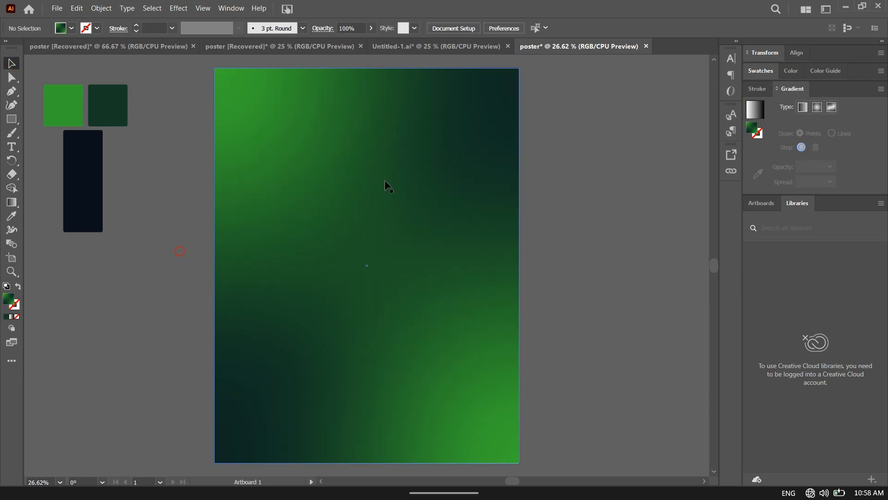
# - Place the sheep, thumbs-up, emoji, download (2) and Eid calligraphy images from the Telegram Desktop folder beside the poster artboard
pyautogui.click(387, 246)
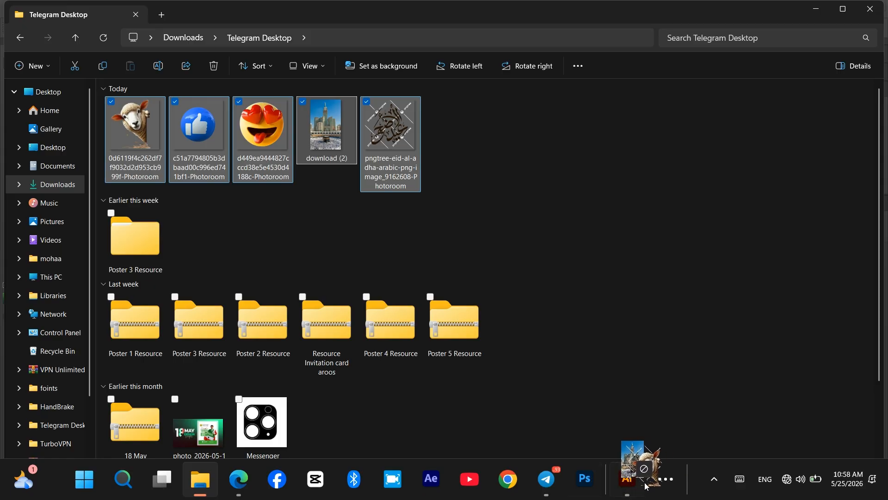
pyautogui.moveTo(640, 483); pyautogui.dragTo(649, 296)
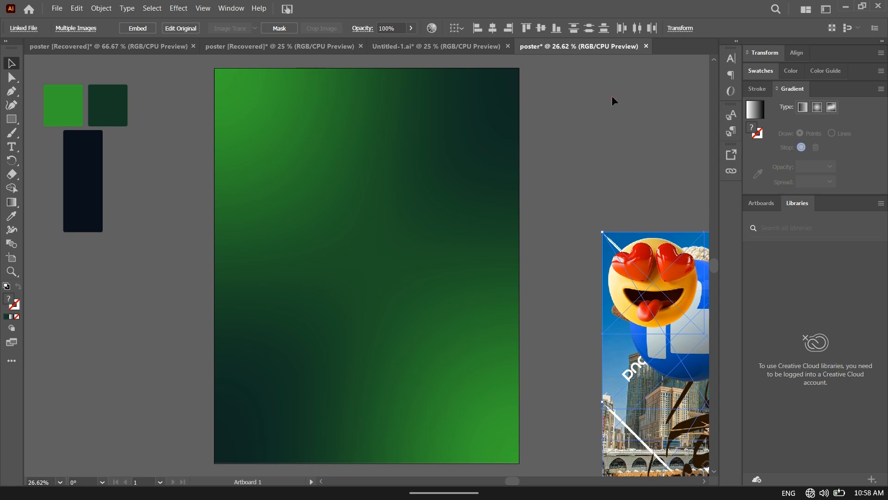
# - Move the thumbs-up image clear of the other pictures and place the Kaaba photo over the whole poster
pyautogui.click(611, 96)
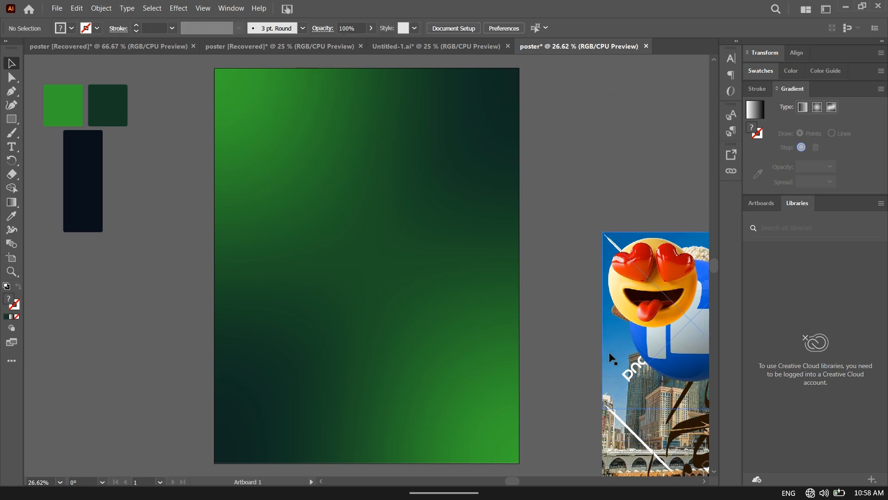
pyautogui.moveTo(609, 352); pyautogui.dragTo(585, 174)
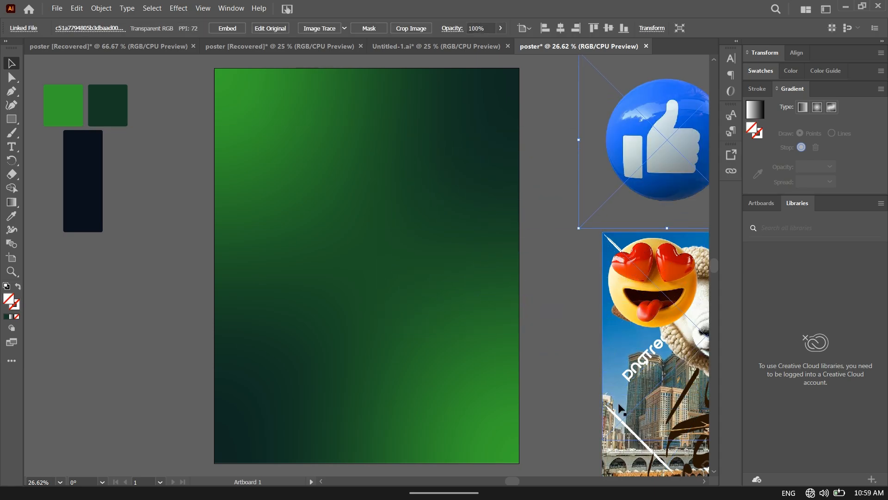
pyautogui.moveTo(613, 374); pyautogui.dragTo(506, 287)
pyautogui.moveTo(431, 275); pyautogui.dragTo(440, 209)
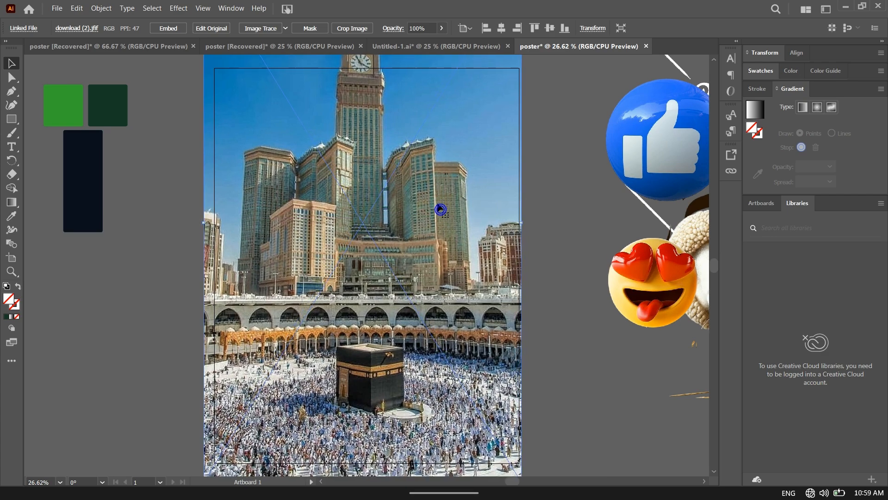
# - Set the Kaaba photo's opacity to 3% and lock it together with the gradient background rectangle
pyautogui.click(442, 28)
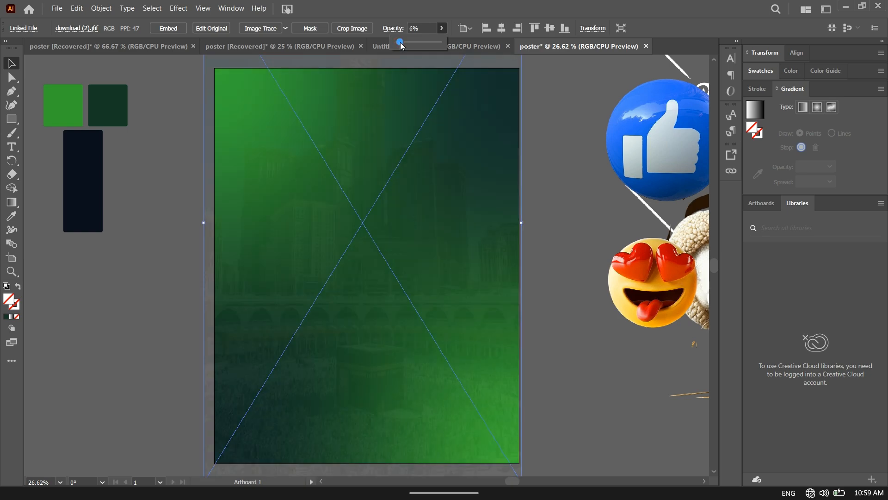
pyautogui.click(532, 170)
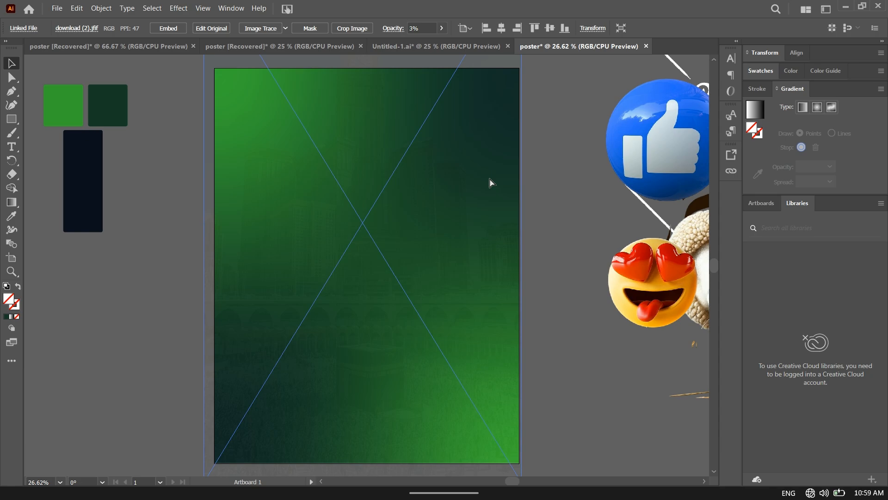
pyautogui.hotkey('ctrl', 'shift', 'a')
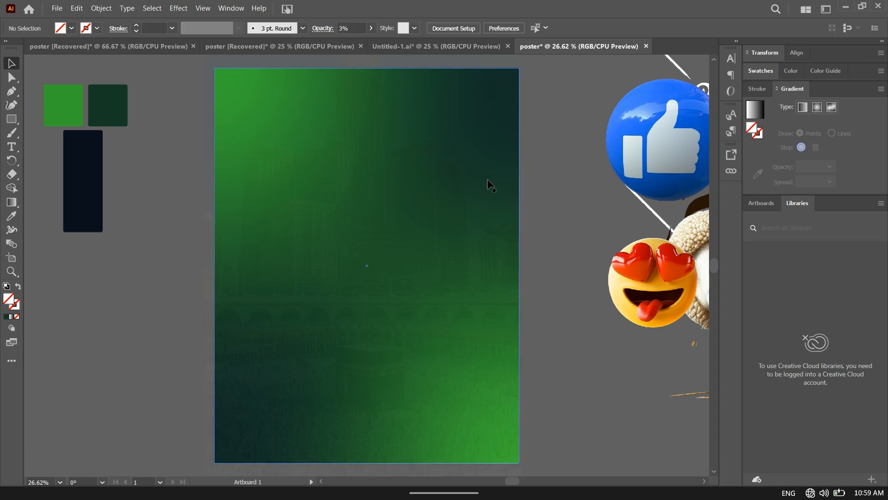
pyautogui.click(487, 181)
pyautogui.hotkey('ctrl', 'shift', 'a')
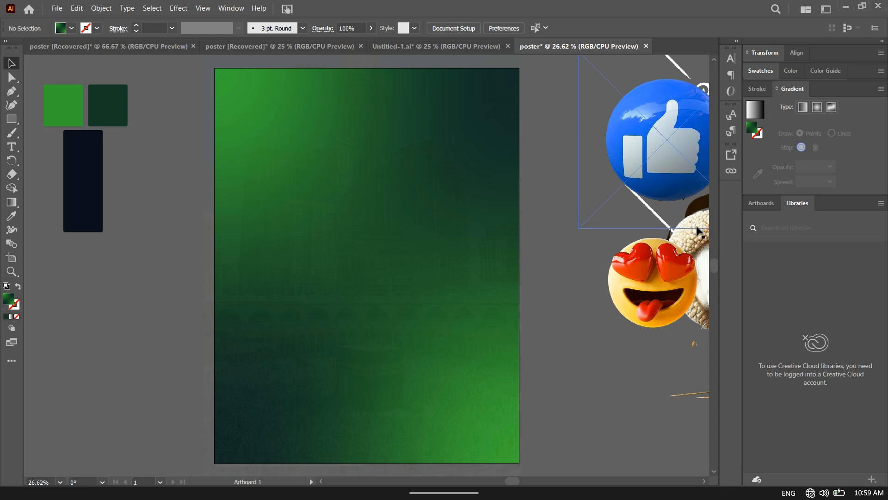
# - Move the emoji down beside the artboard and place the sheep at the poster's lower right edge
pyautogui.click(681, 271)
pyautogui.moveTo(681, 271); pyautogui.dragTo(666, 352)
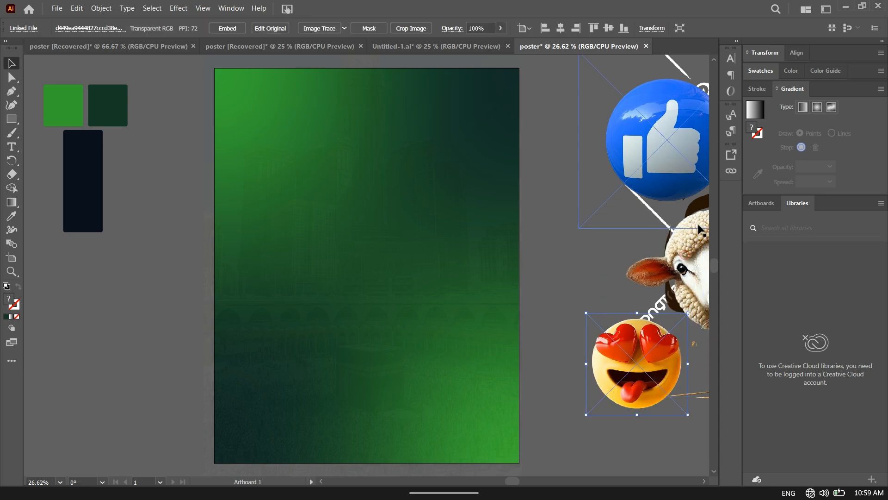
pyautogui.moveTo(694, 242); pyautogui.dragTo(436, 283)
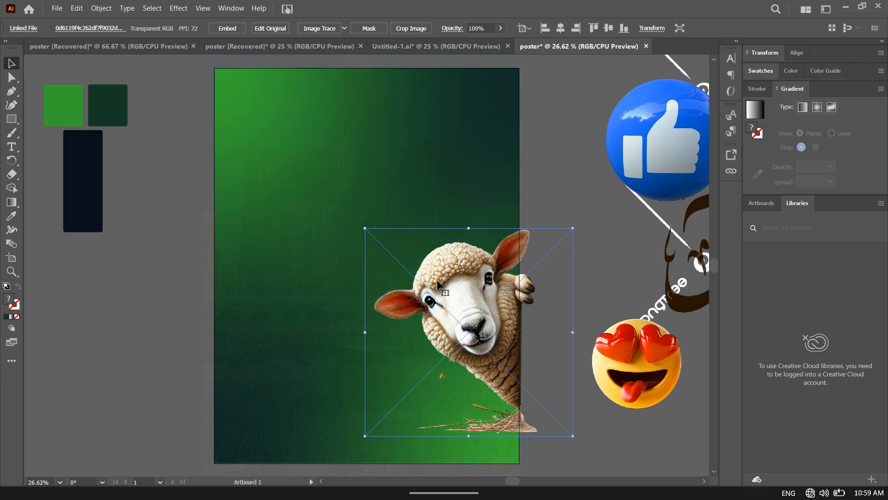
pyautogui.click(556, 176)
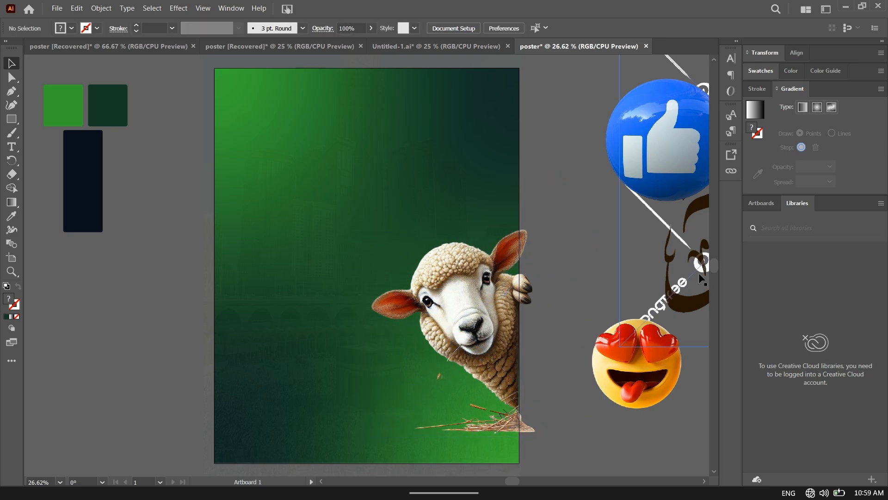
# - Trace the Eid calligraphy image with the Sketched Art preset and expand it into vector paths
pyautogui.moveTo(698, 273); pyautogui.dragTo(257, 271)
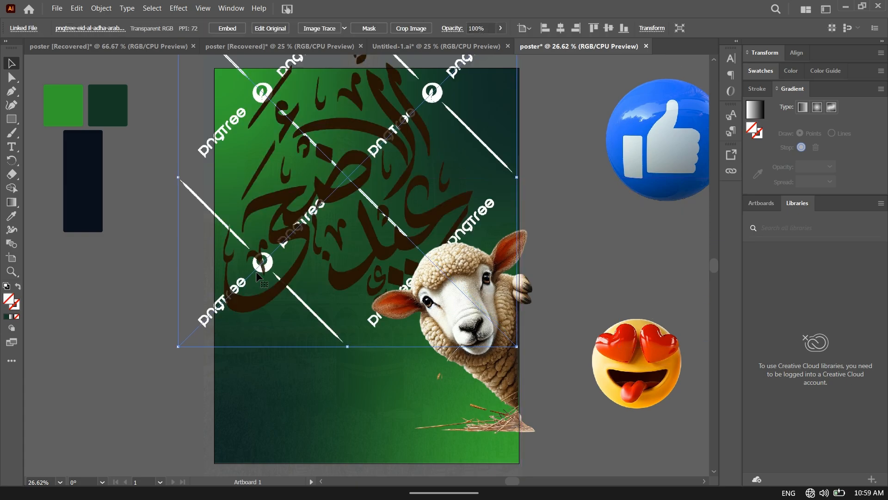
pyautogui.moveTo(329, 131); pyautogui.dragTo(291, 193)
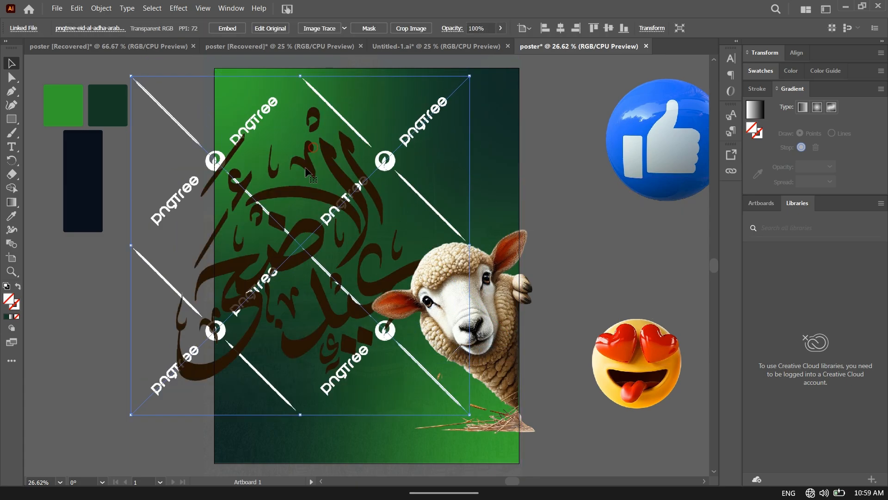
pyautogui.click(344, 28)
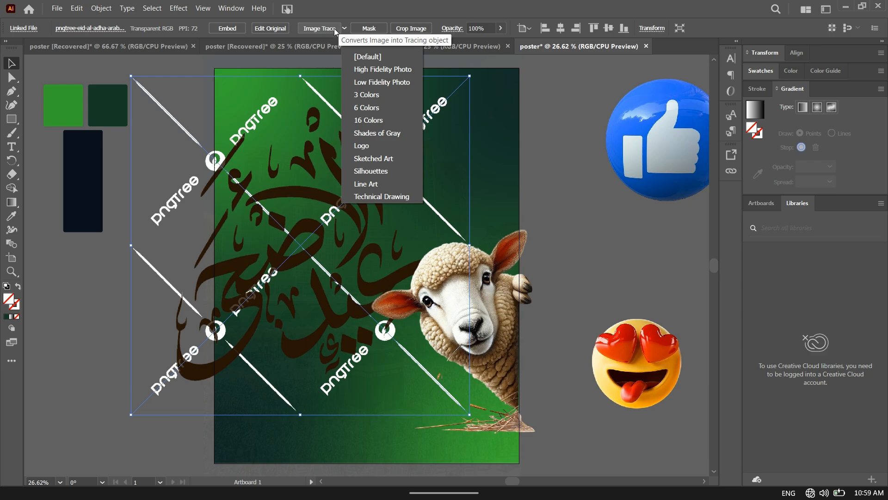
pyautogui.click(371, 159)
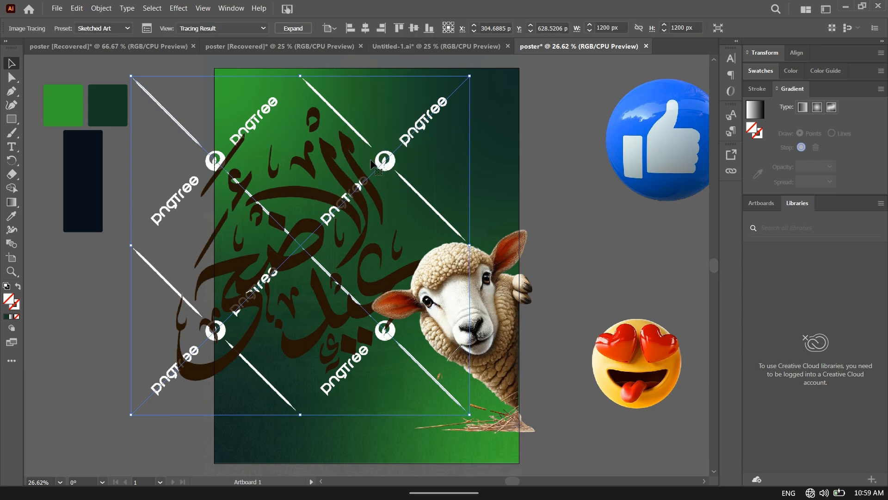
pyautogui.moveTo(350, 216)
pyautogui.mouseDown()
pyautogui.moveTo(216, 208)
pyautogui.moveTo(233, 228)
pyautogui.mouseUp()
pyautogui.click(296, 29)
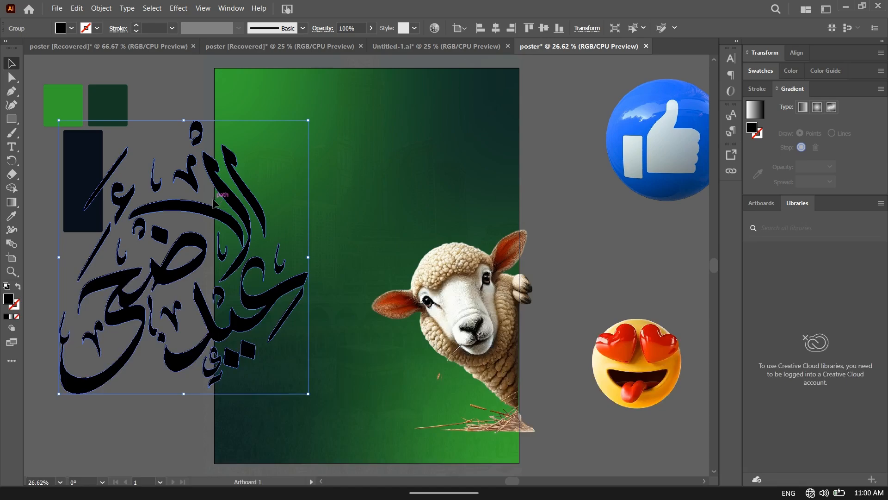
# - Move the traced calligraphy partly over the left half of the poster and ungroup it
pyautogui.moveTo(237, 206); pyautogui.dragTo(309, 181)
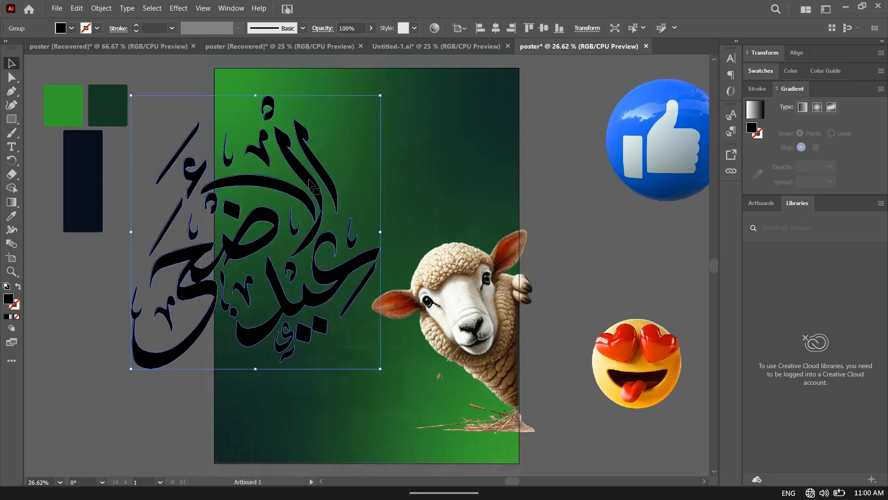
pyautogui.rightClick(309, 183)
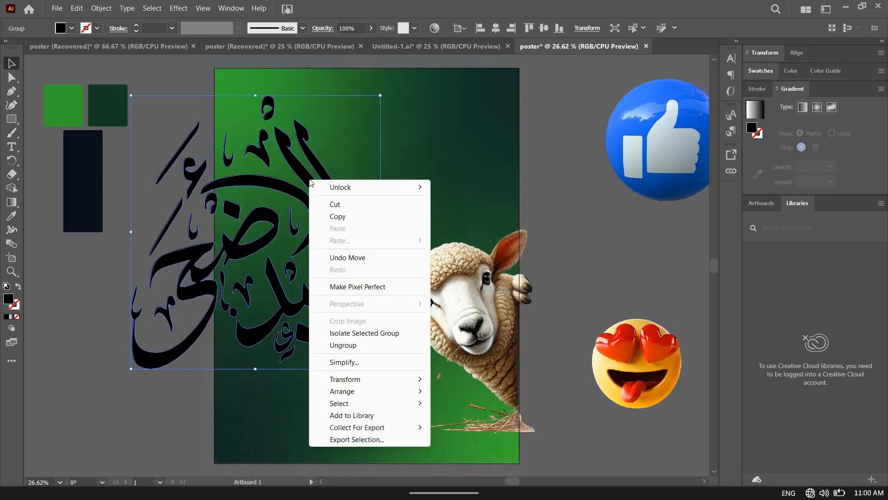
pyautogui.click(343, 345)
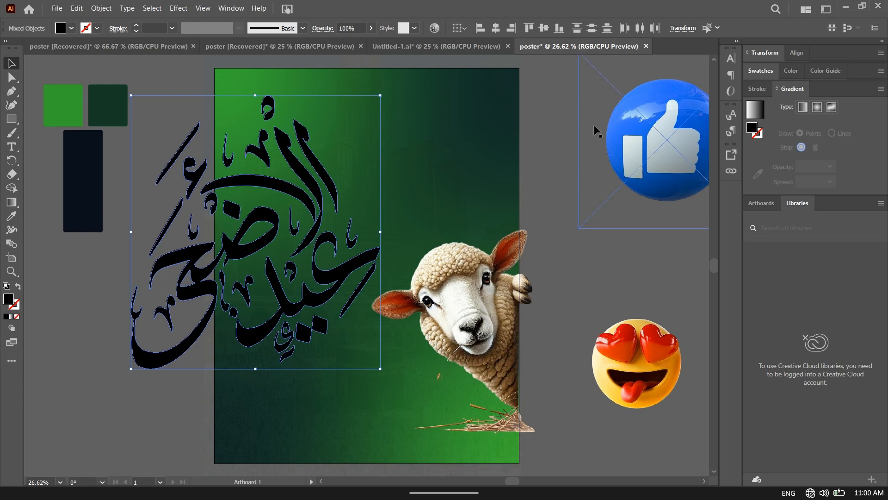
pyautogui.click(555, 116)
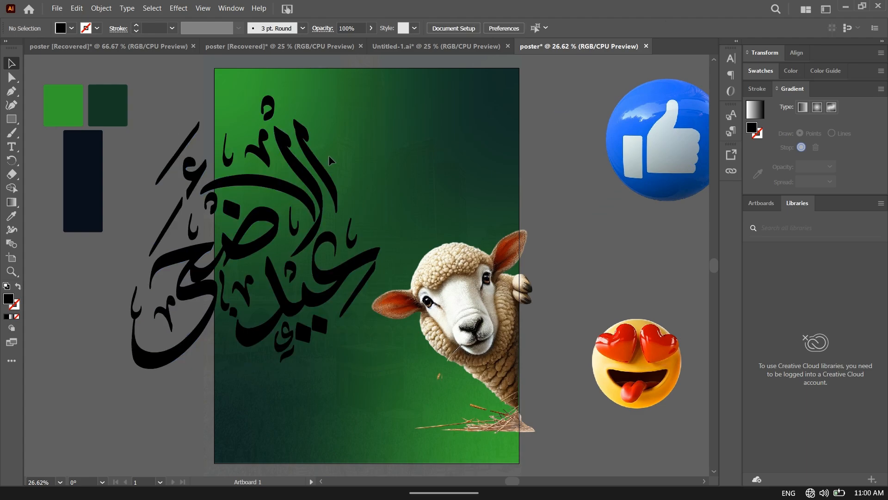
# - Fill the main letter shapes of the calligraphy with white, leaving the small marks black
pyautogui.moveTo(334, 152)
pyautogui.mouseDown()
pyautogui.moveTo(306, 209)
pyautogui.moveTo(288, 186)
pyautogui.moveTo(286, 193)
pyautogui.mouseUp()
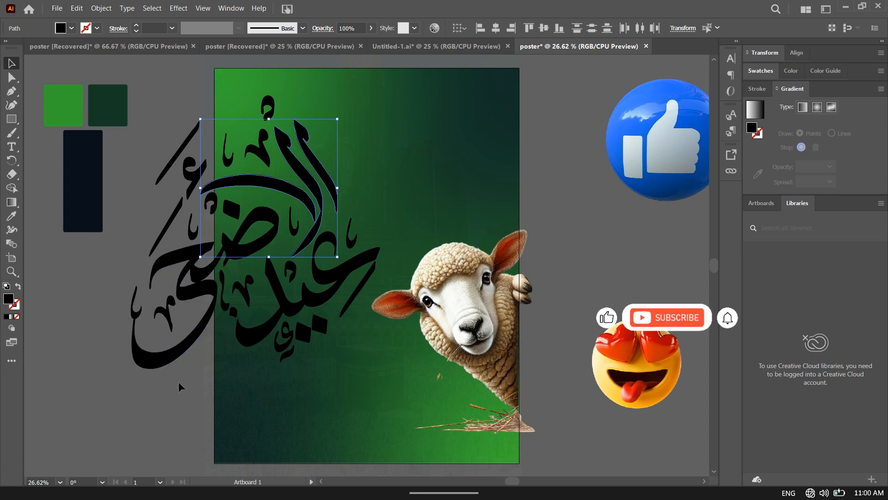
pyautogui.keyDown('shift'); pyautogui.click(167, 364); pyautogui.keyUp('shift')
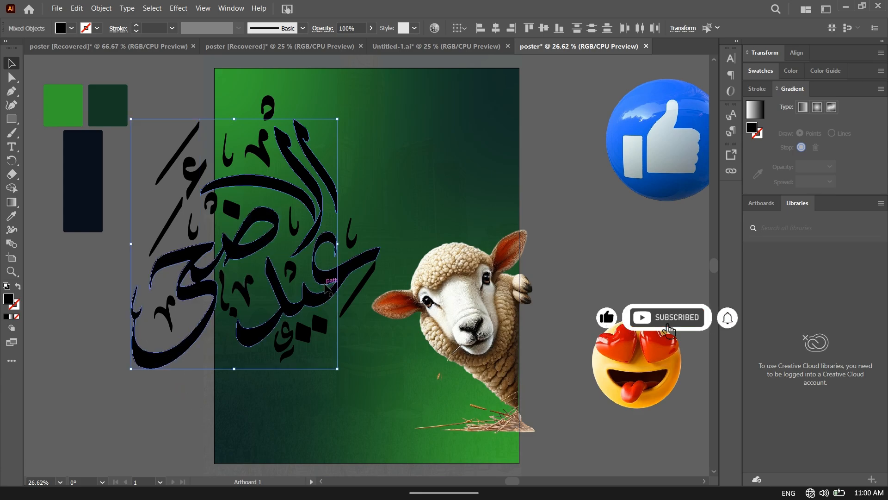
pyautogui.keyDown('shift'); pyautogui.click(344, 301); pyautogui.keyUp('shift')
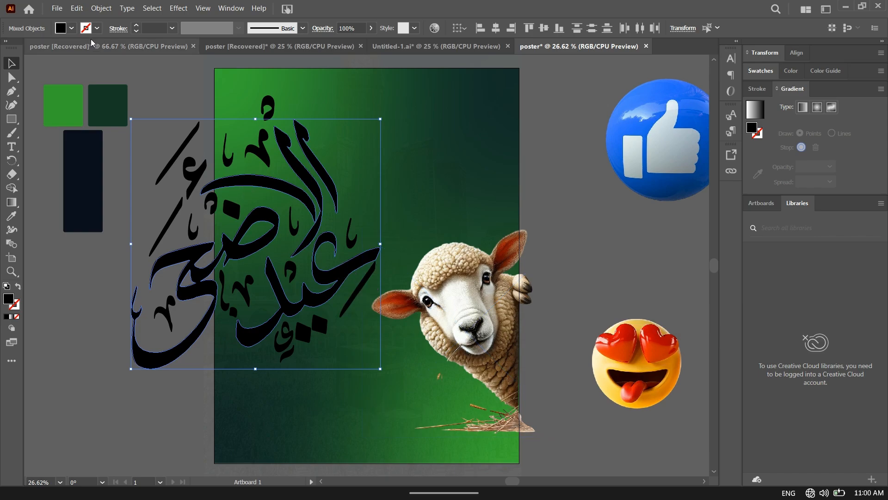
pyautogui.click(72, 28)
pyautogui.click(23, 63)
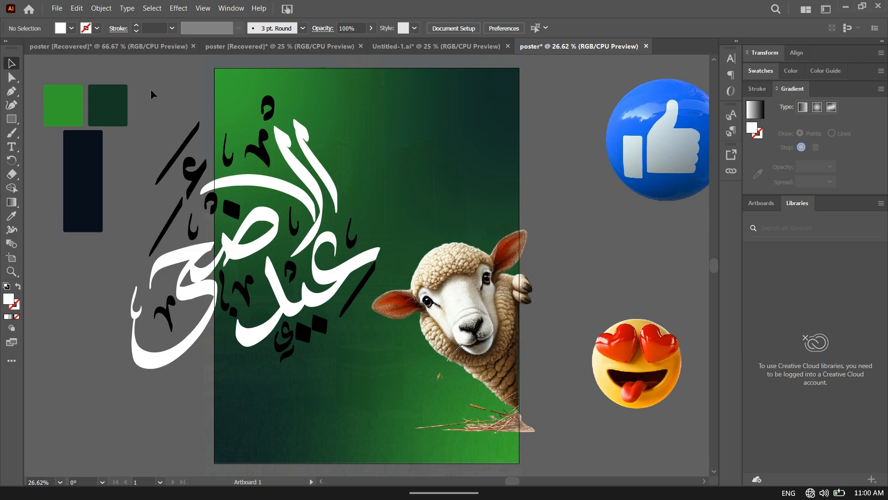
# - Select the calligraphy's white letters and black marks together and group them
pyautogui.moveTo(151, 89); pyautogui.dragTo(343, 367)
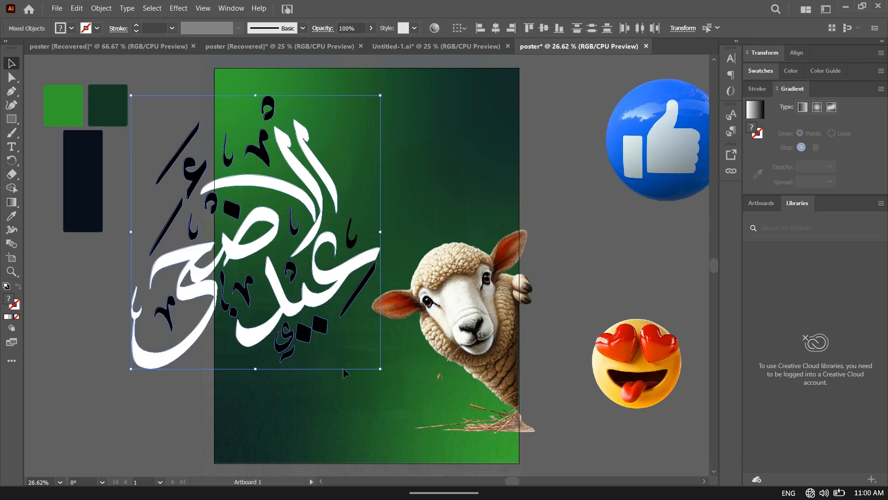
pyautogui.press('a')
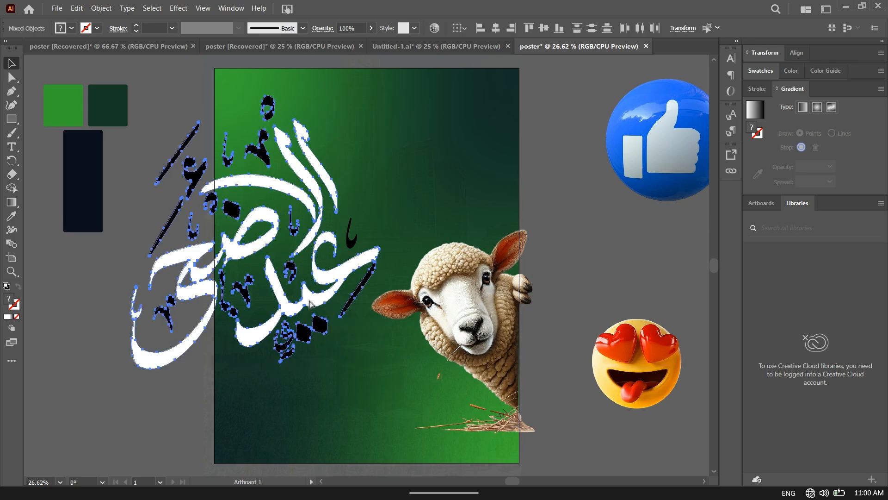
pyautogui.hotkey('ctrl', 'g')
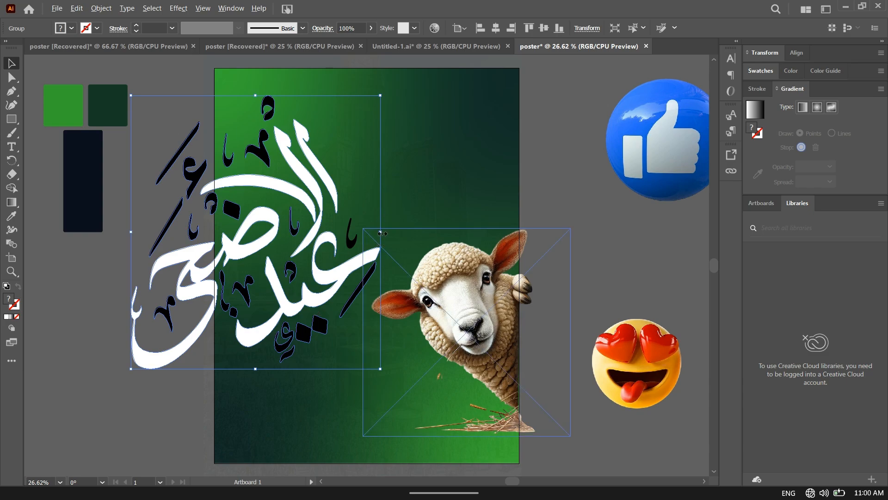
pyautogui.moveTo(382, 233); pyautogui.dragTo(350, 234)
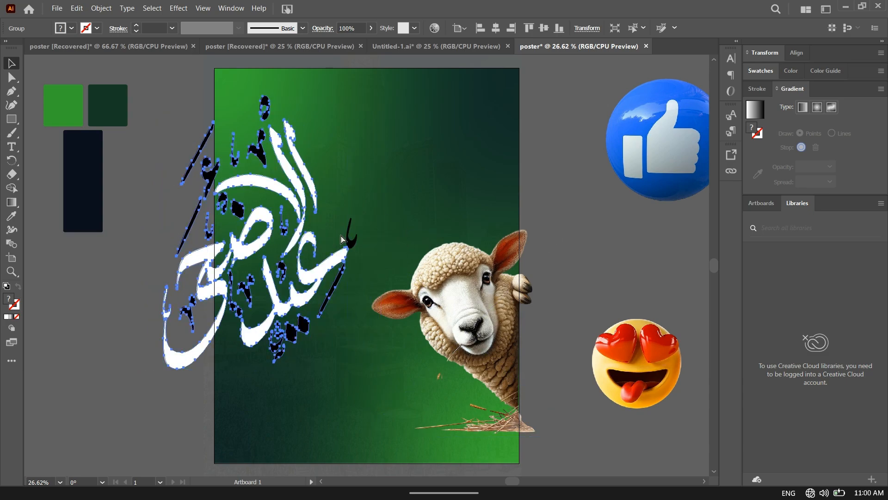
pyautogui.hotkey('ctrl', 'z')
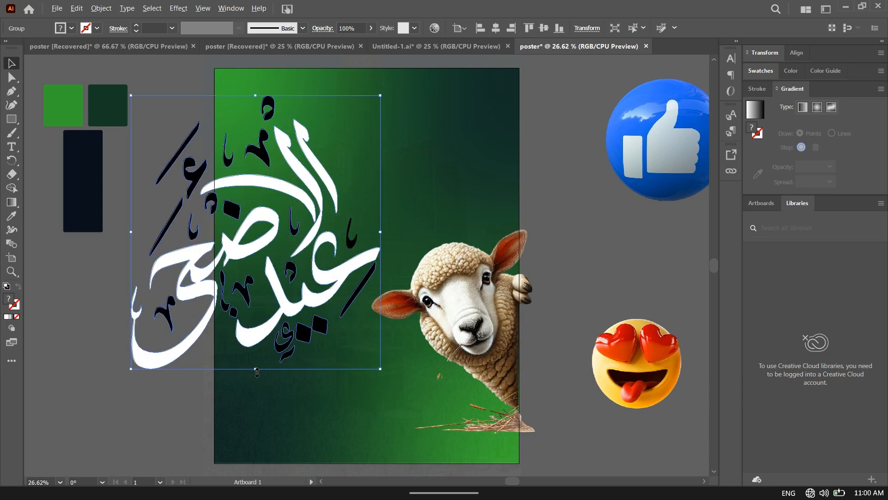
pyautogui.moveTo(257, 369); pyautogui.dragTo(255, 314)
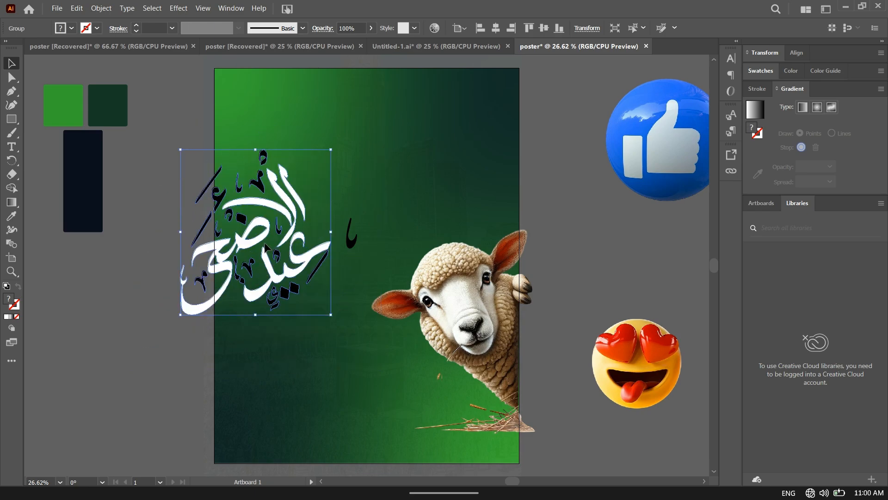
pyautogui.hotkey('ctrl', 'z')
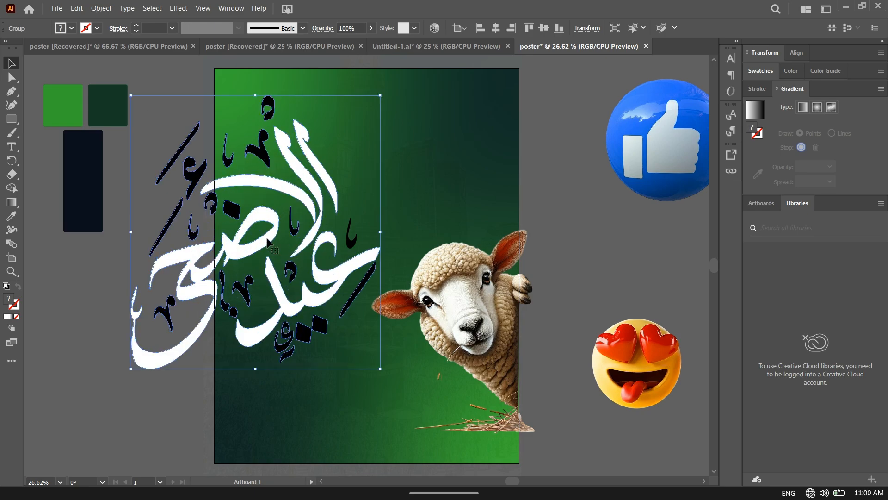
# - Scale the whole calligraphy down, including the stray stroke outside the group, and position it in the poster's upper left area
pyautogui.click(352, 241)
pyautogui.click(352, 243)
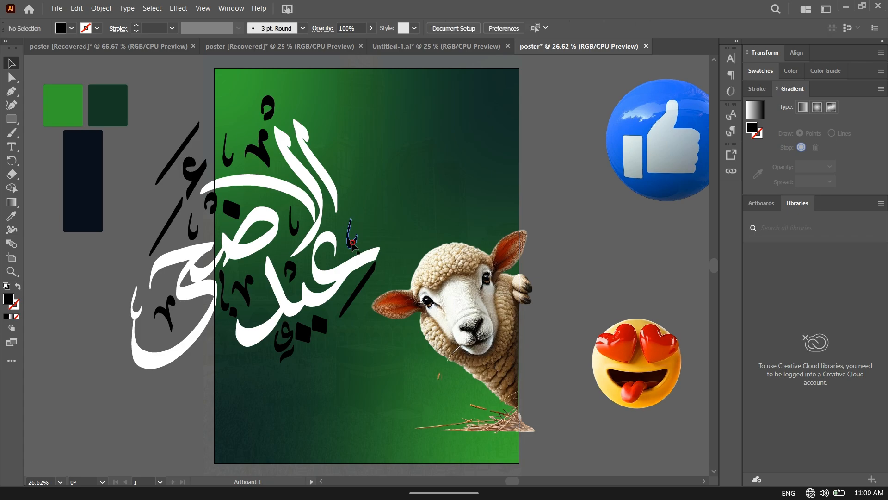
pyautogui.moveTo(134, 85); pyautogui.dragTo(357, 374)
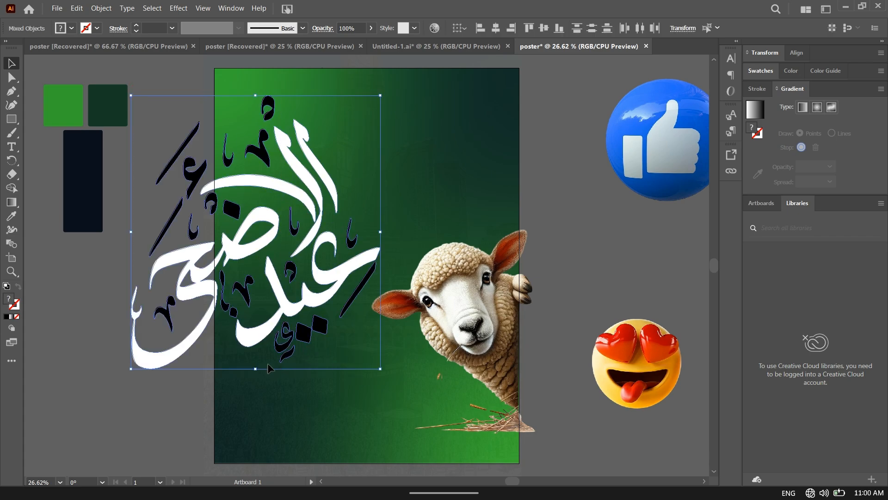
pyautogui.moveTo(257, 370); pyautogui.dragTo(250, 321)
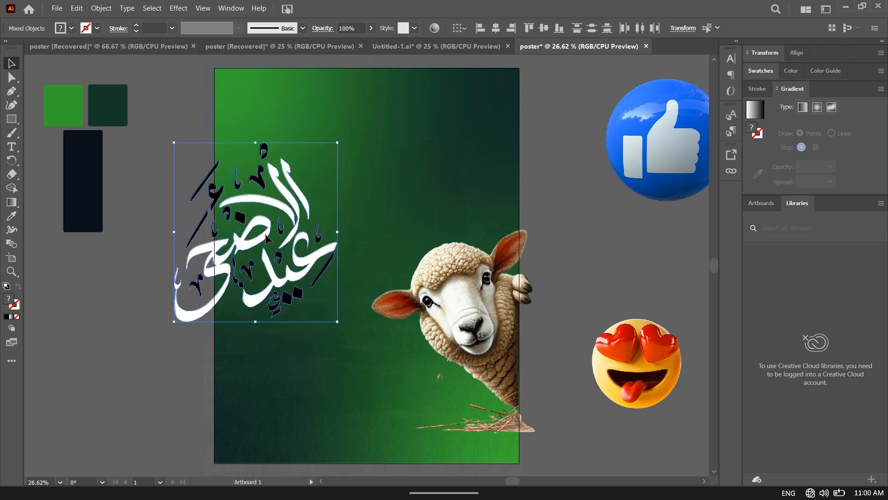
pyautogui.moveTo(266, 224); pyautogui.dragTo(327, 210)
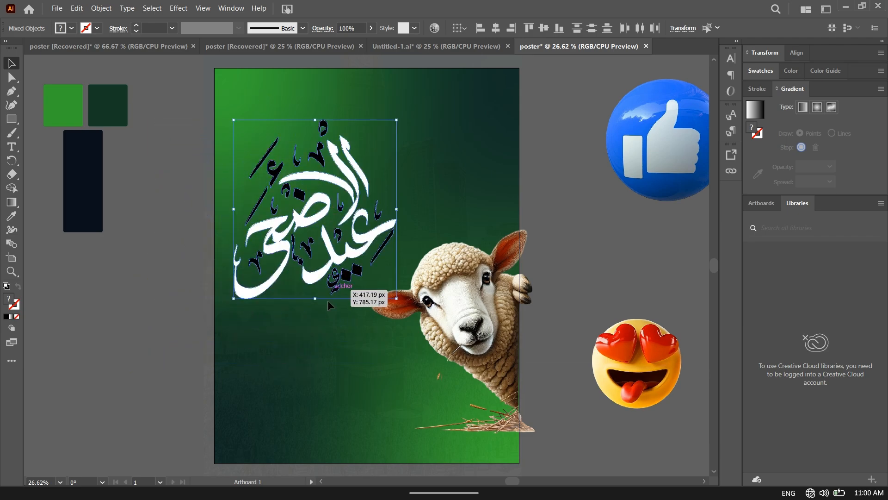
pyautogui.moveTo(314, 300); pyautogui.dragTo(304, 279)
pyautogui.click(593, 158)
pyautogui.click(573, 157)
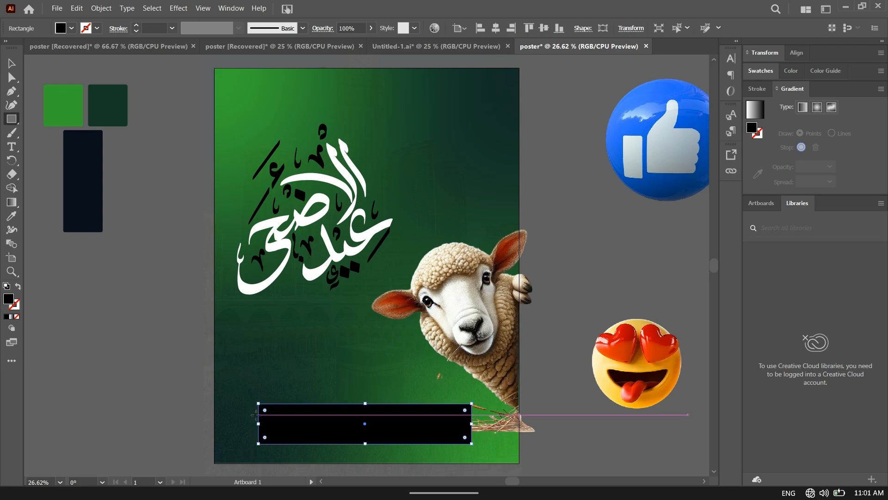
# - Round the contact bar's corners, fill it with a linear gradient from the light green to the dark green swatch, and nudge it slightly up
pyautogui.moveTo(267, 411); pyautogui.dragTo(272, 414)
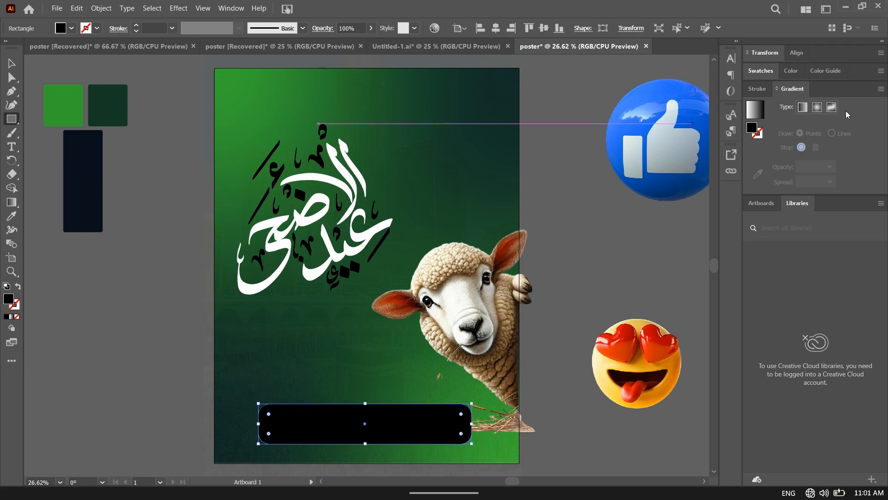
pyautogui.click(803, 109)
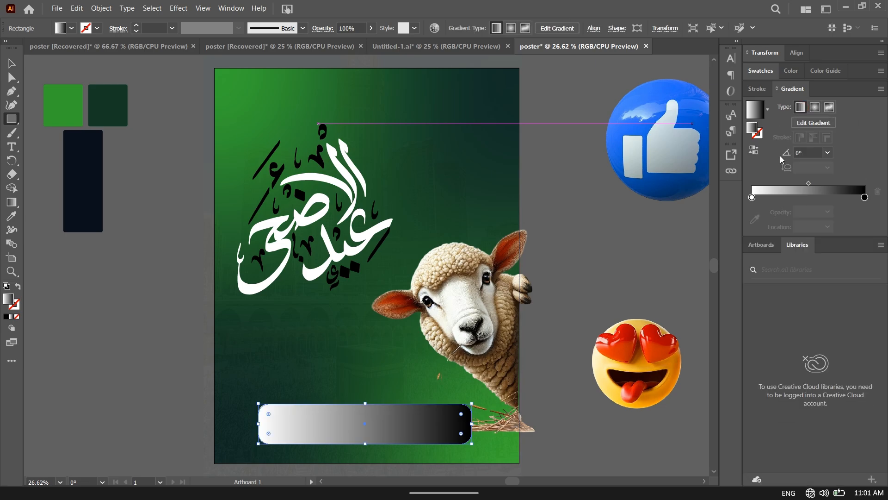
pyautogui.click(751, 197)
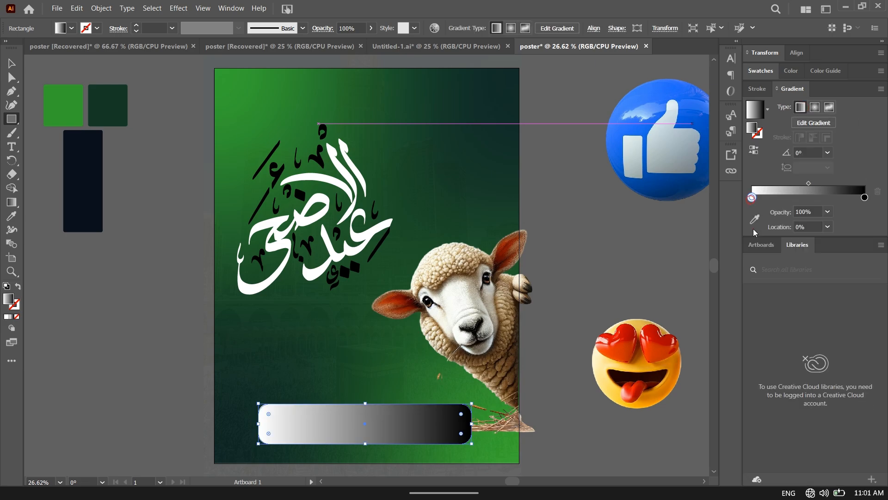
pyautogui.click(755, 219)
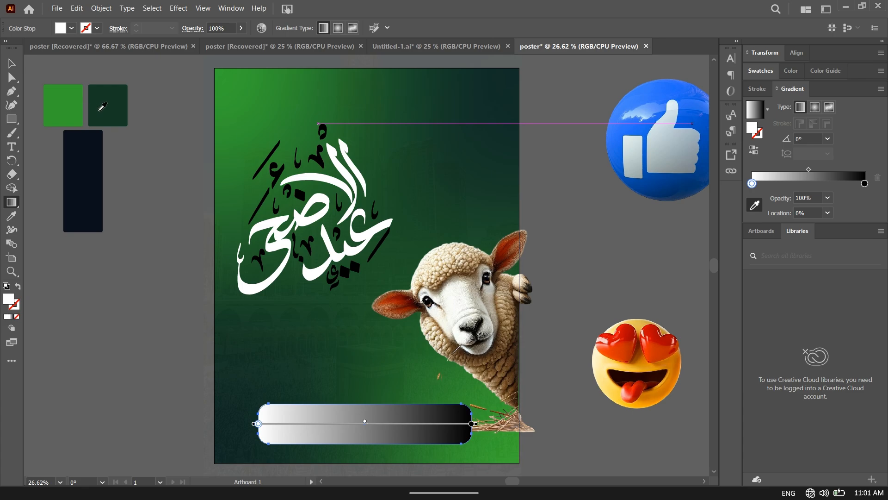
pyautogui.click(74, 110)
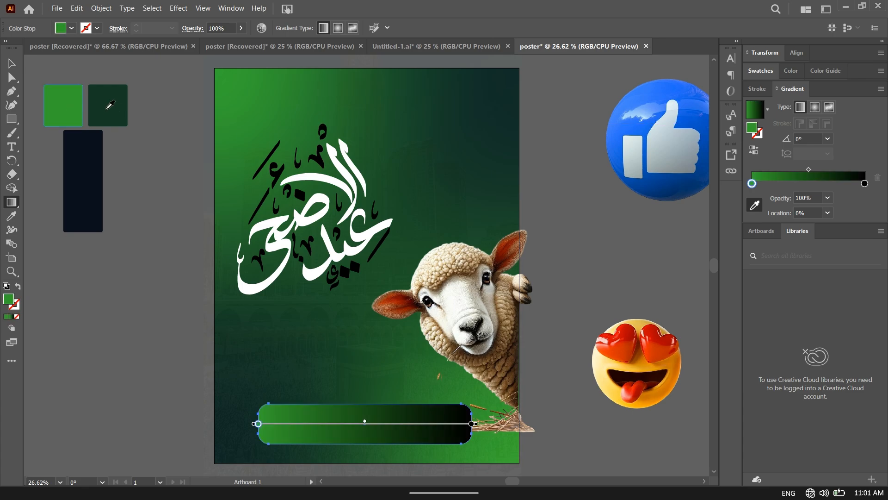
pyautogui.click(864, 183)
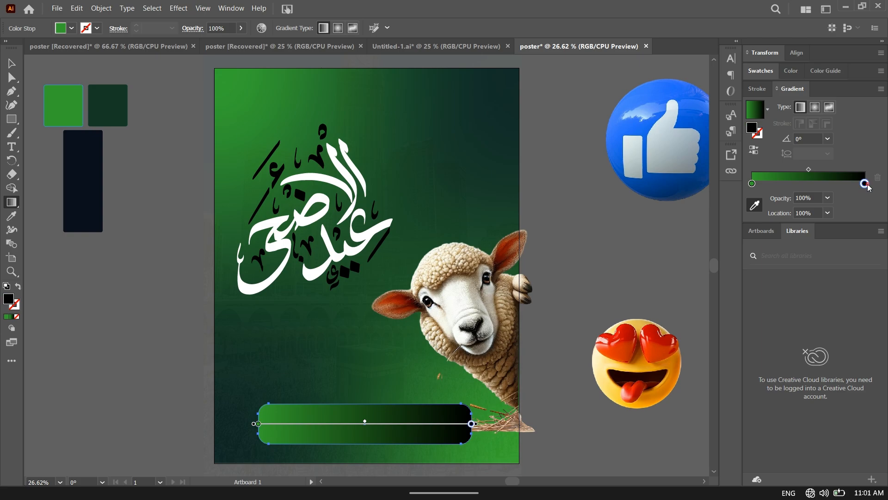
pyautogui.click(121, 94)
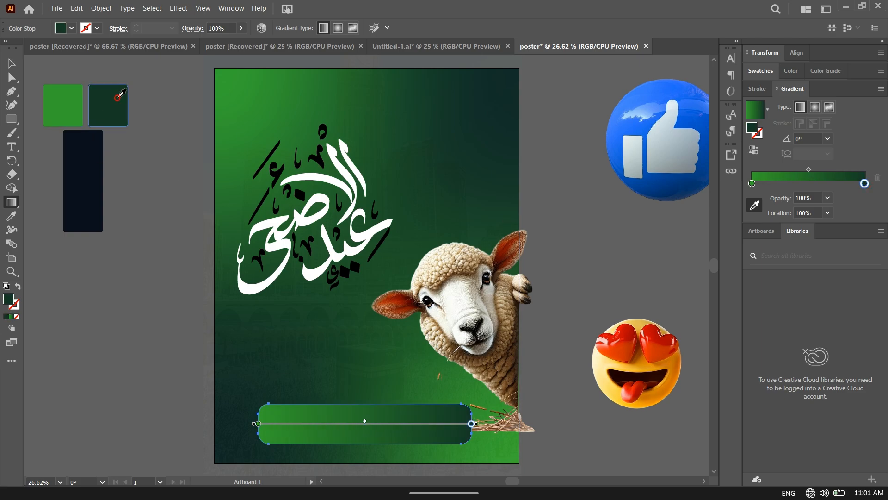
pyautogui.click(11, 63)
pyautogui.click(139, 258)
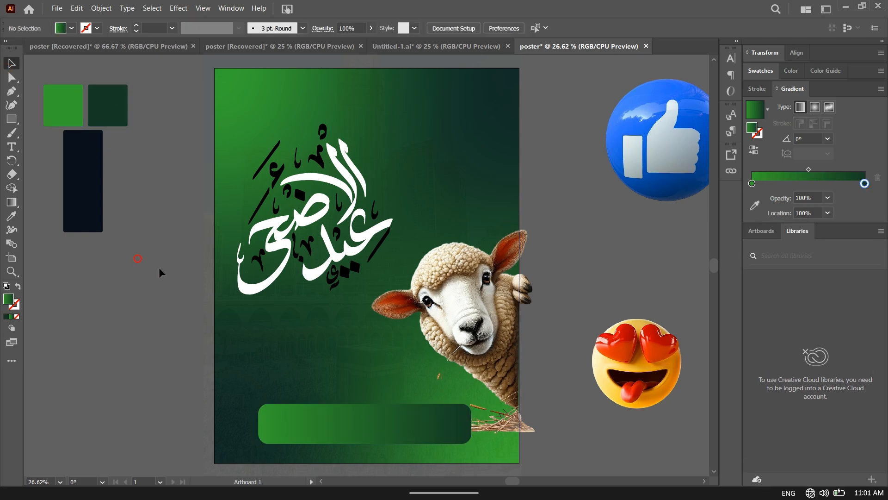
pyautogui.moveTo(386, 431); pyautogui.dragTo(388, 428)
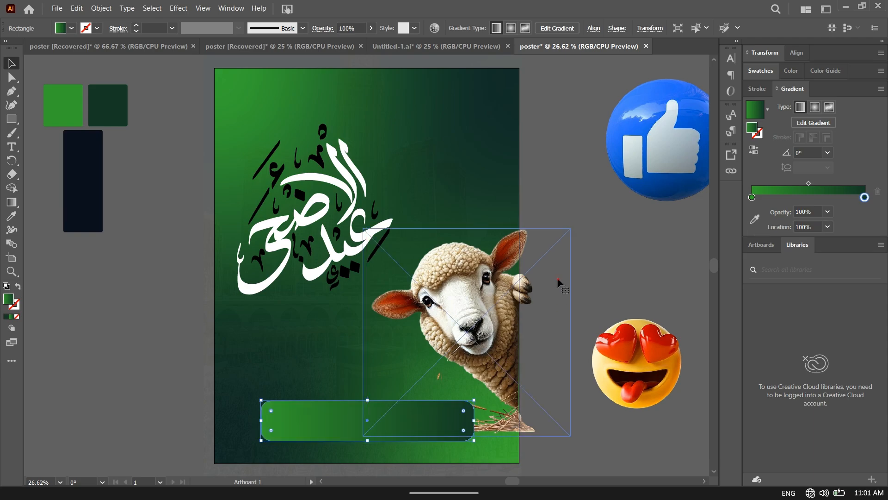
# - Scale down the heart-eyes emoji and the like icon, placing the emoji on the poster's upper right corner and the like icon on its lower left corner
pyautogui.click(558, 279)
pyautogui.click(578, 195)
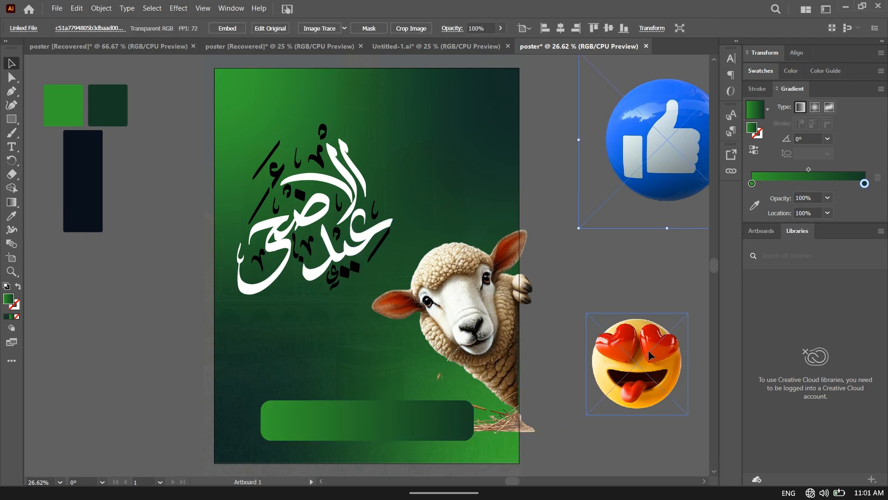
pyautogui.moveTo(648, 350); pyautogui.dragTo(532, 89)
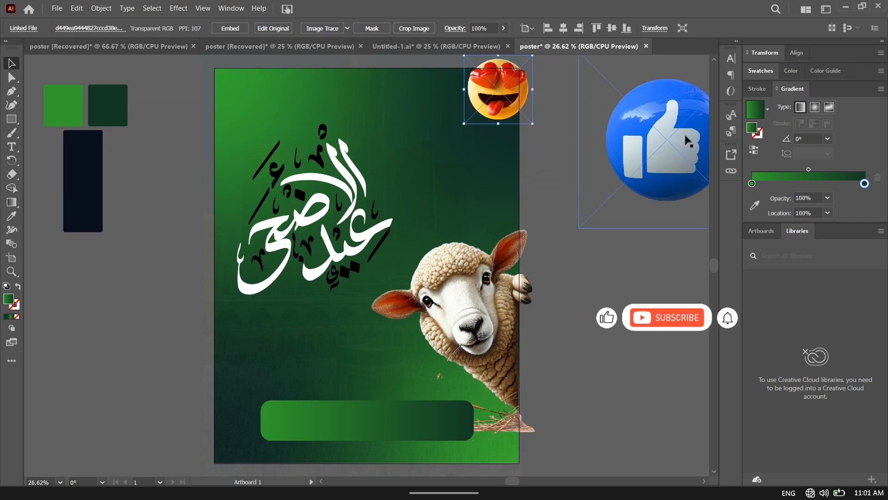
pyautogui.moveTo(678, 92); pyautogui.dragTo(573, 143)
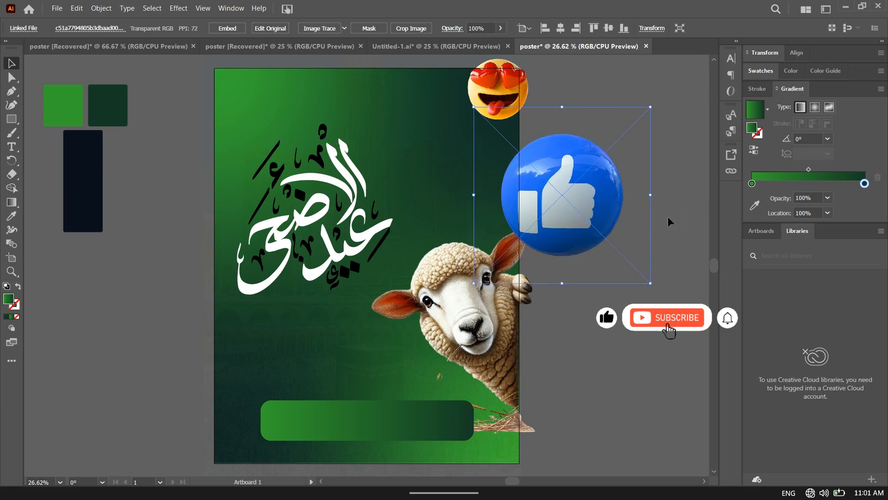
pyautogui.moveTo(650, 194); pyautogui.dragTo(280, 437)
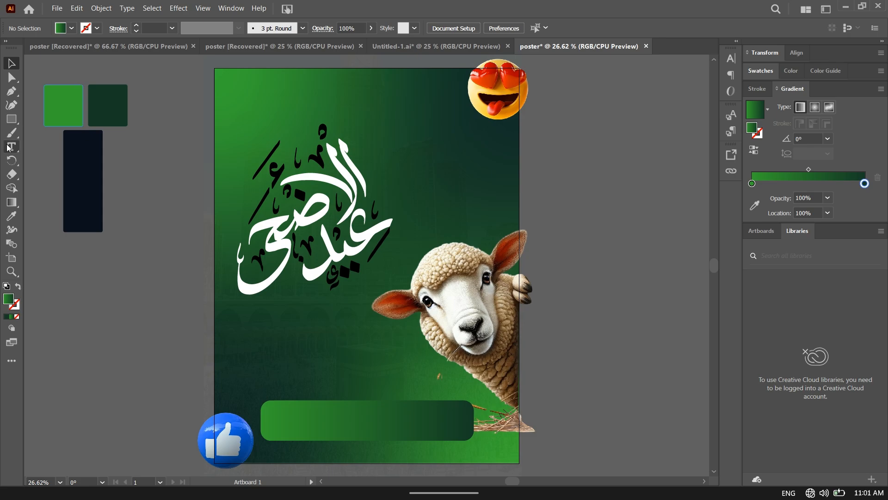
# - Add the text EID ADHA on the empty canvas beside the poster and enlarge it to about 86 pt
pyautogui.click(9, 147)
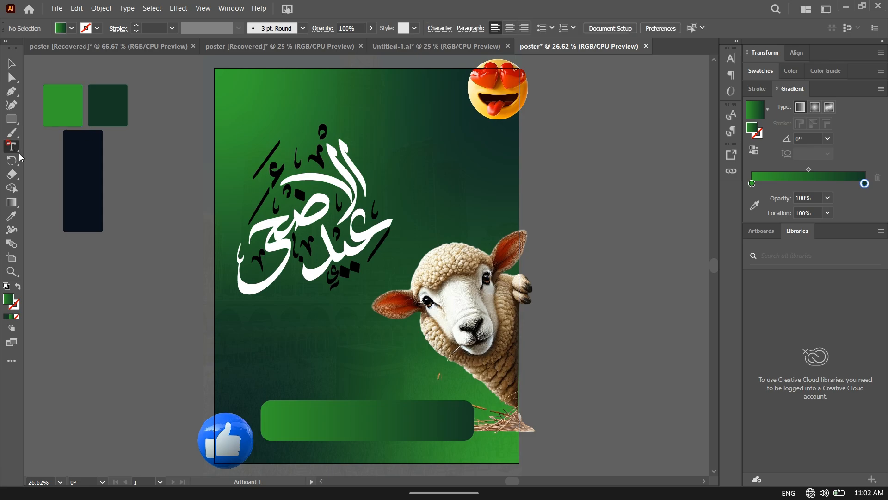
pyautogui.click(127, 264)
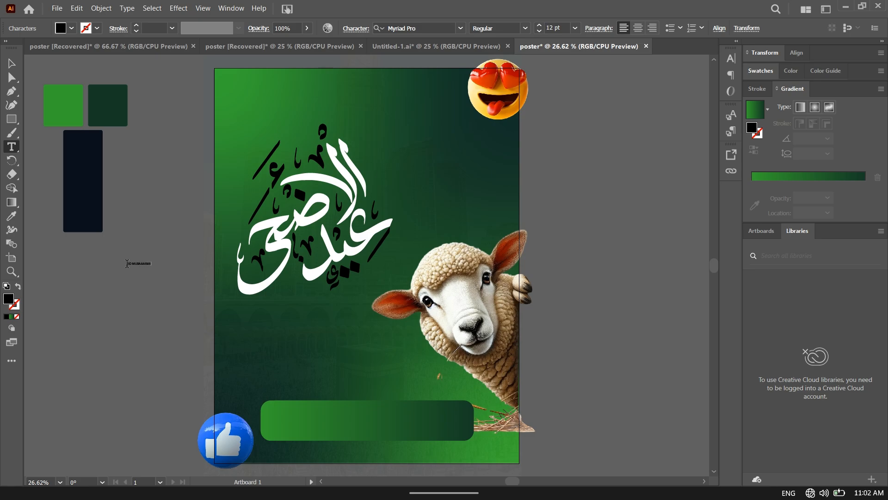
pyautogui.click(11, 63)
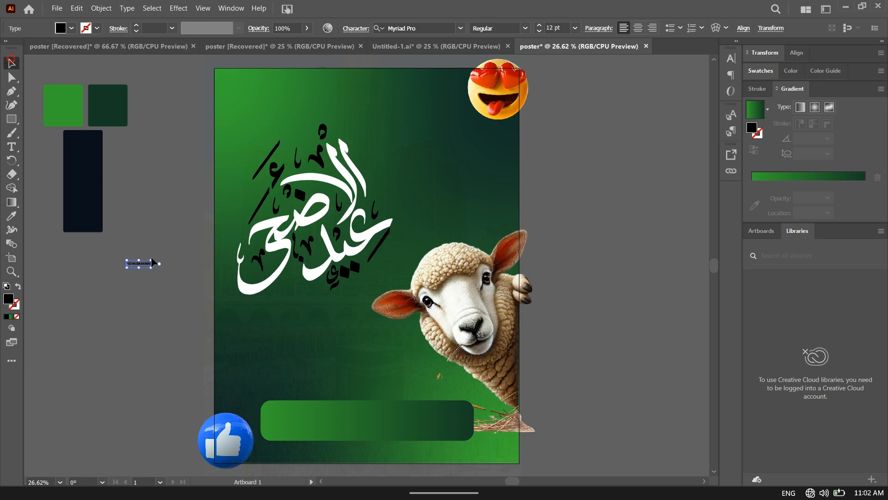
pyautogui.moveTo(150, 266); pyautogui.dragTo(231, 296)
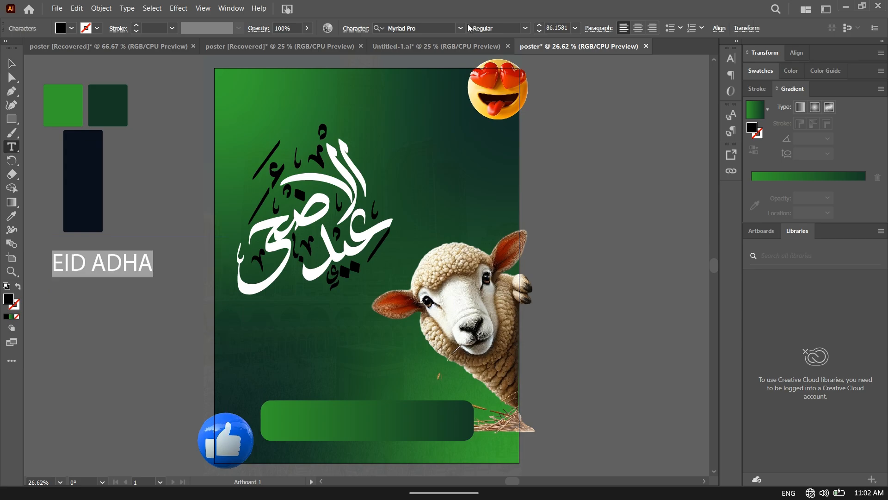
# - Set the EID ADHA text in Poppins Bold, scale it down to about 68.5 pt and place it on the poster below the calligraphy
pyautogui.click(462, 28)
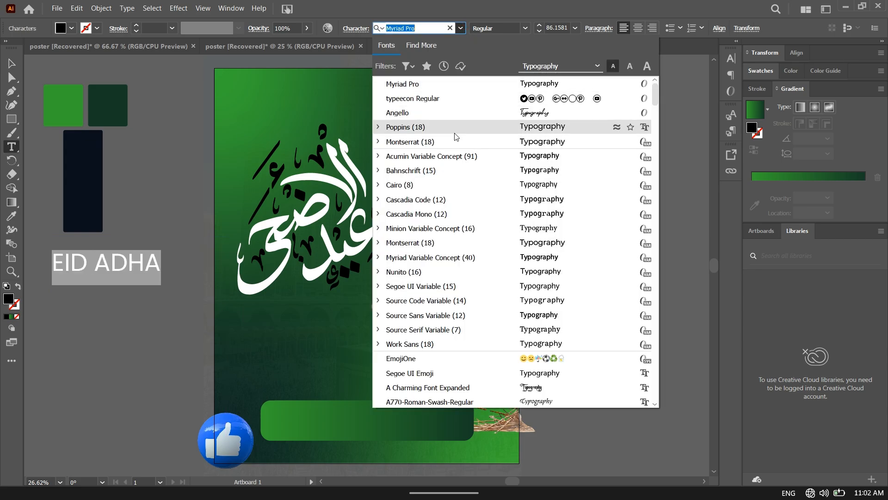
pyautogui.click(465, 127)
pyautogui.click(527, 29)
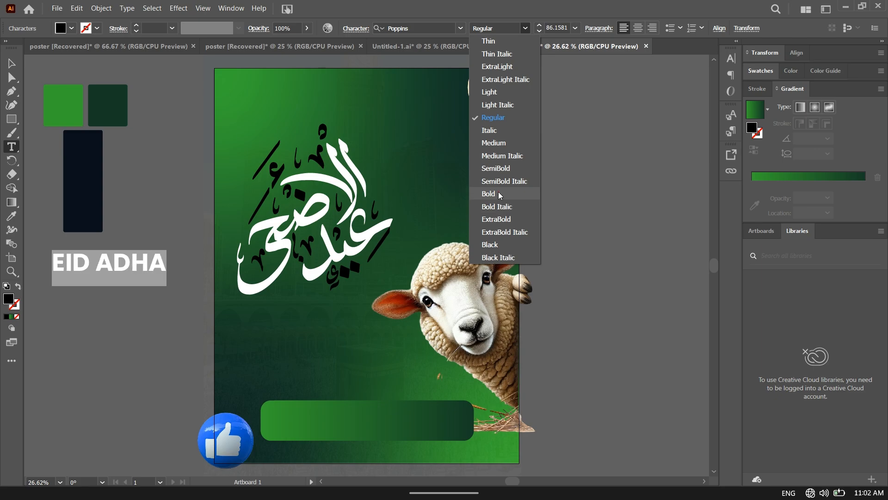
pyautogui.click(498, 192)
pyautogui.click(11, 64)
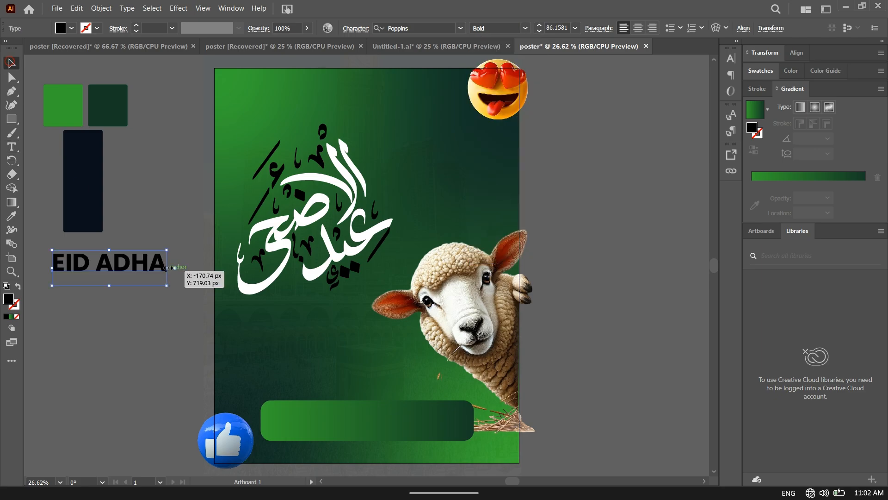
pyautogui.moveTo(142, 262); pyautogui.dragTo(320, 325)
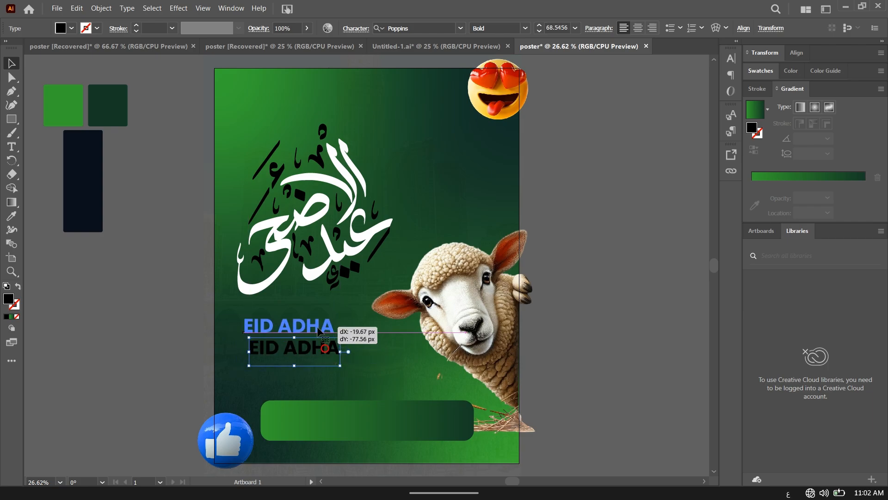
pyautogui.doubleClick(320, 327)
pyautogui.hotkey('ctrl', 'a')
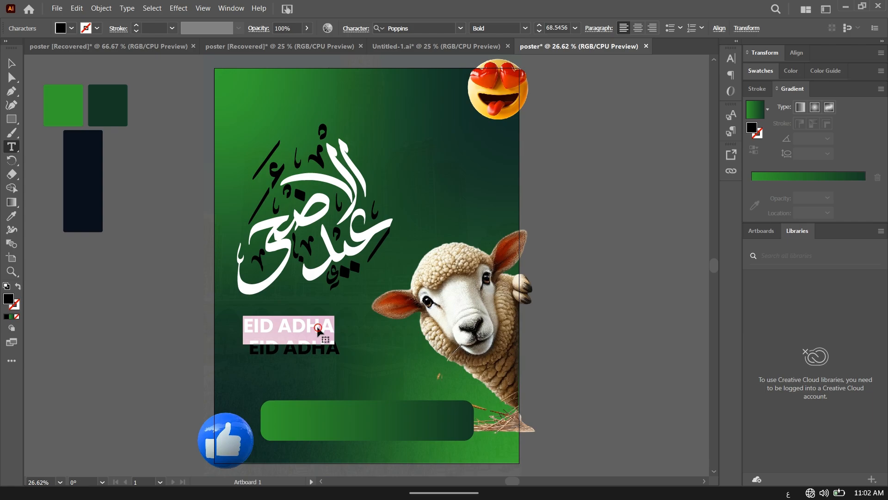
pyautogui.write('ة')
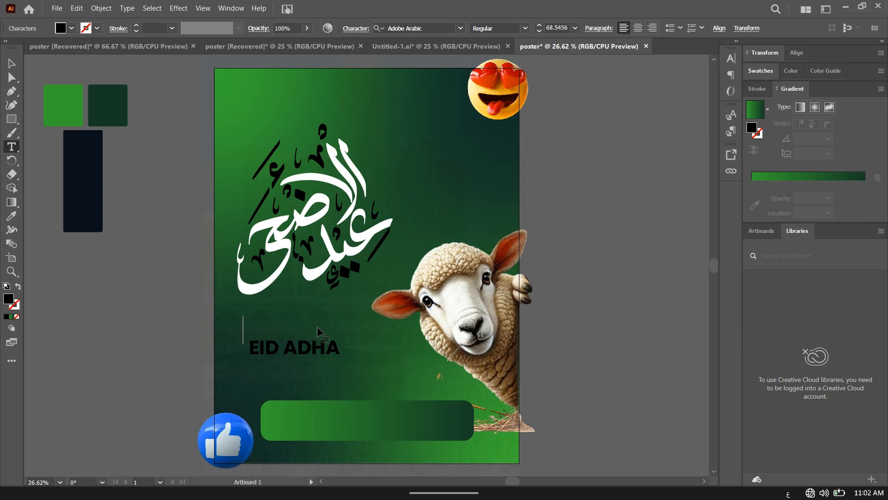
# - Switch the keyboard layout to English (United States), add the text Mubaarak beside the poster and enlarge it to about 79 pt
pyautogui.click(765, 478)
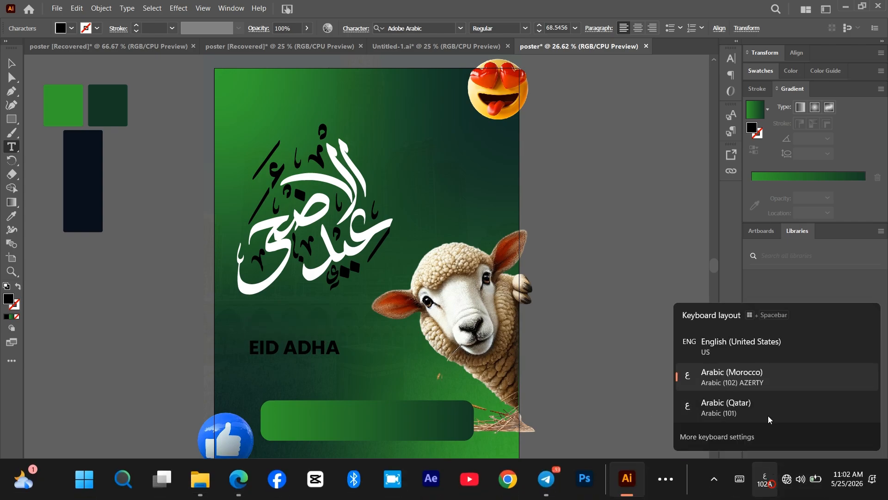
pyautogui.click(780, 338)
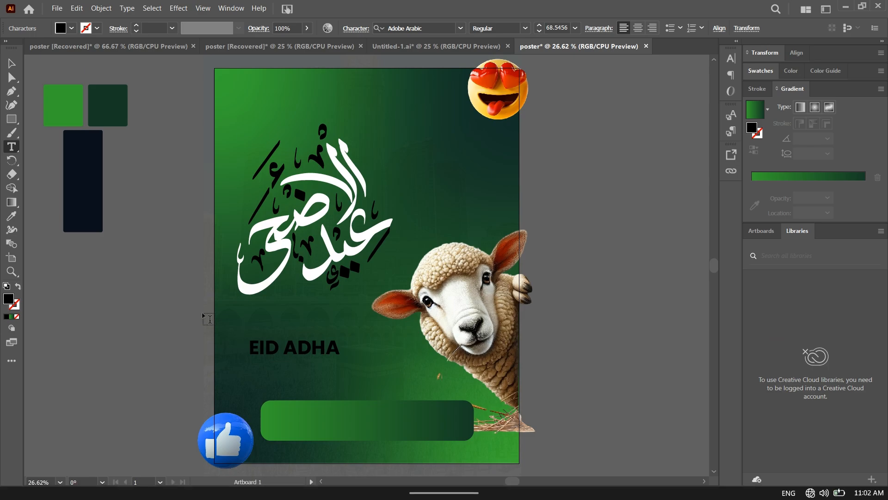
pyautogui.click(10, 63)
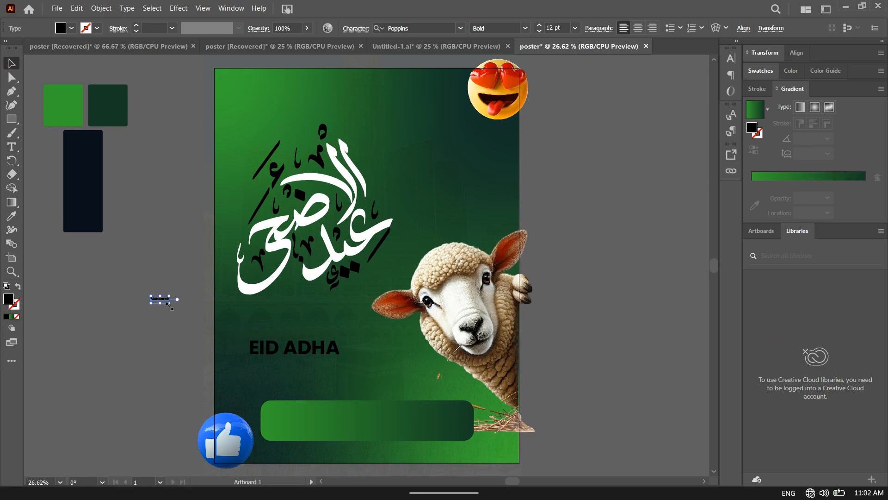
pyautogui.press('x')
pyautogui.moveTo(170, 306); pyautogui.dragTo(221, 343)
pyautogui.moveTo(207, 297); pyautogui.dragTo(191, 297)
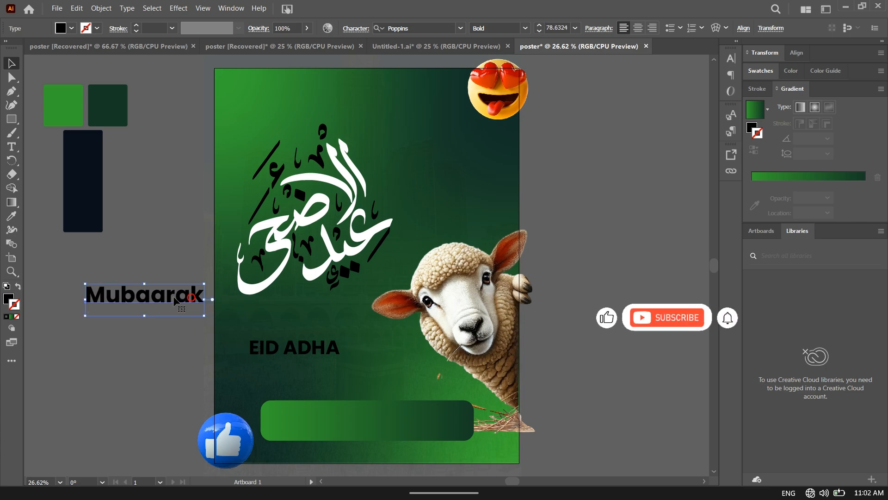
# - Set the Mubaarak text in the Angello font with a white fill and place it just above EID ADHA, slightly overlapping it
pyautogui.click(460, 28)
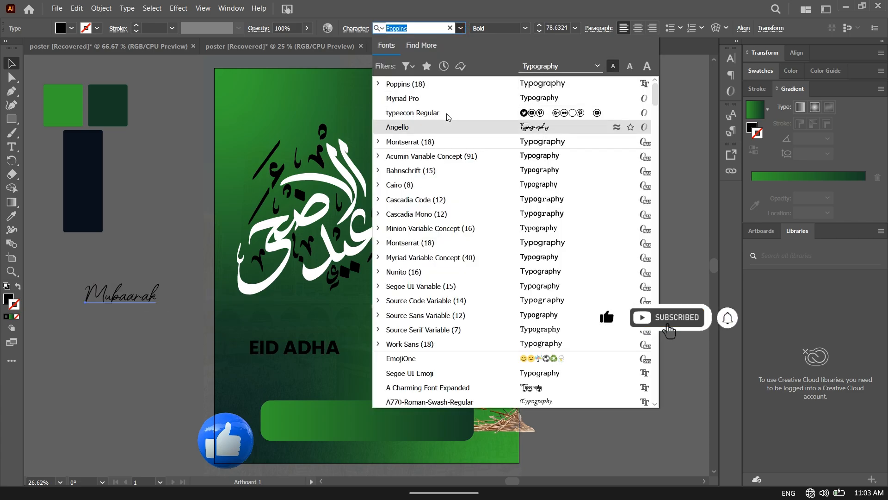
pyautogui.click(451, 129)
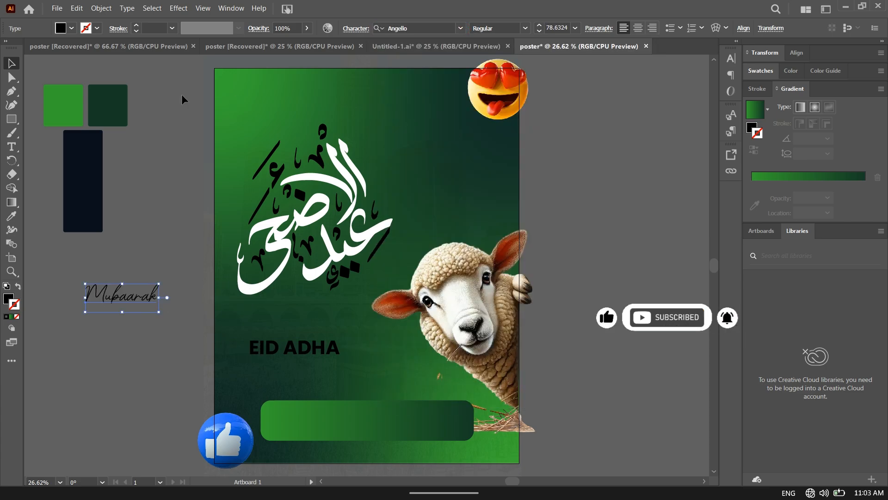
pyautogui.click(72, 28)
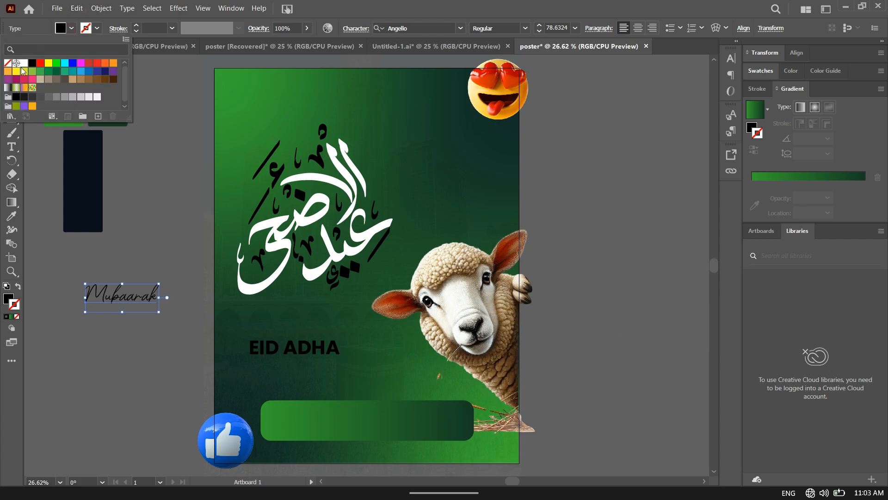
pyautogui.click(24, 62)
pyautogui.click(72, 28)
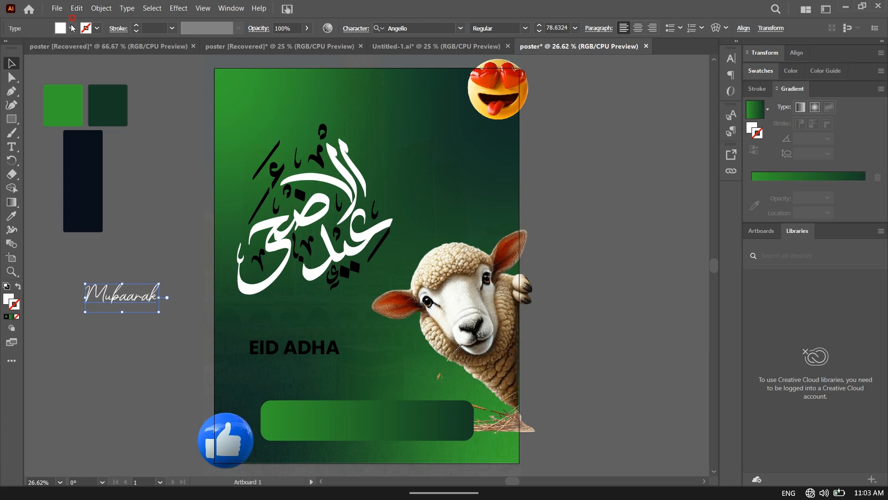
pyautogui.moveTo(138, 301); pyautogui.dragTo(319, 345)
pyautogui.click(533, 203)
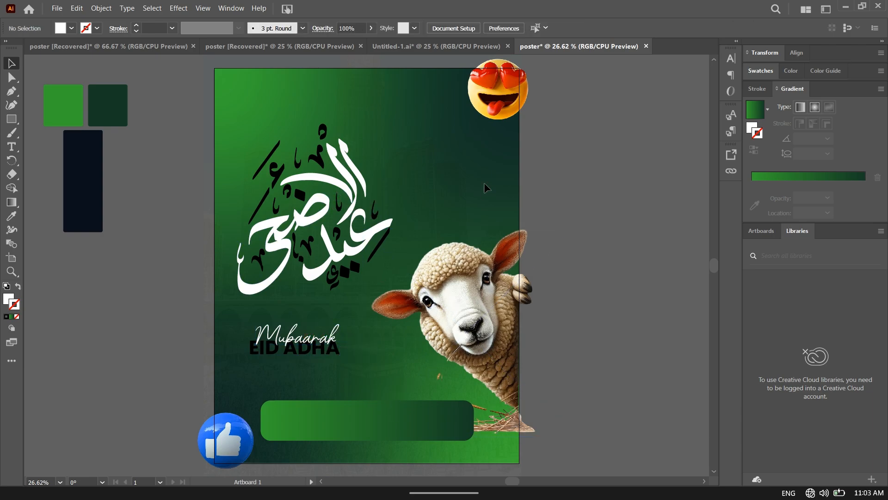
# - Place a copy of the like icon beside the upper right part of the calligraphy
pyautogui.click(207, 451)
pyautogui.moveTo(207, 451); pyautogui.dragTo(393, 180)
pyautogui.click(590, 156)
# - Copy the phone icon, both phone numbers, the social media icons and the handle from the Untitled-1.ai design into the poster's green contact bar
pyautogui.click(478, 48)
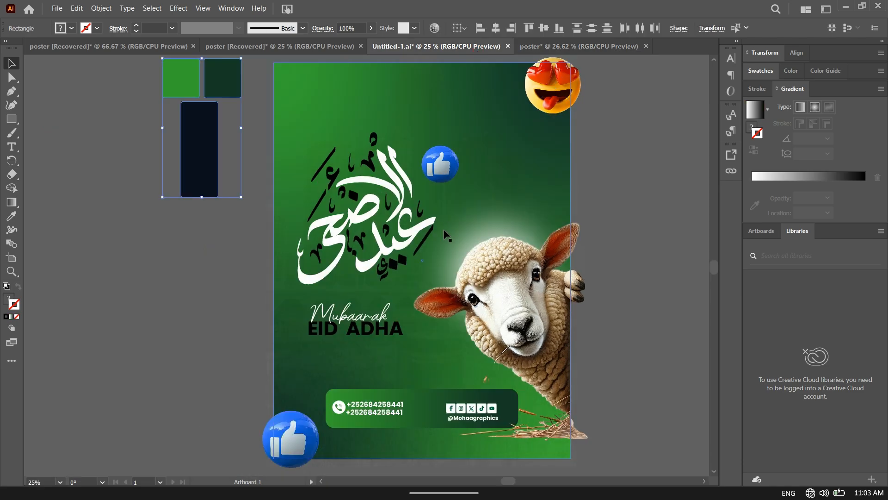
pyautogui.click(373, 410)
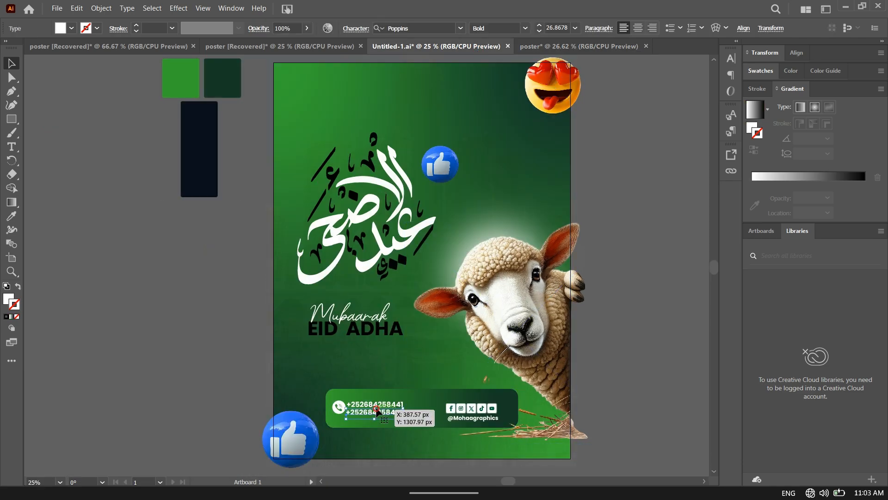
pyautogui.keyDown('shift'); pyautogui.click(364, 404); pyautogui.keyUp('shift')
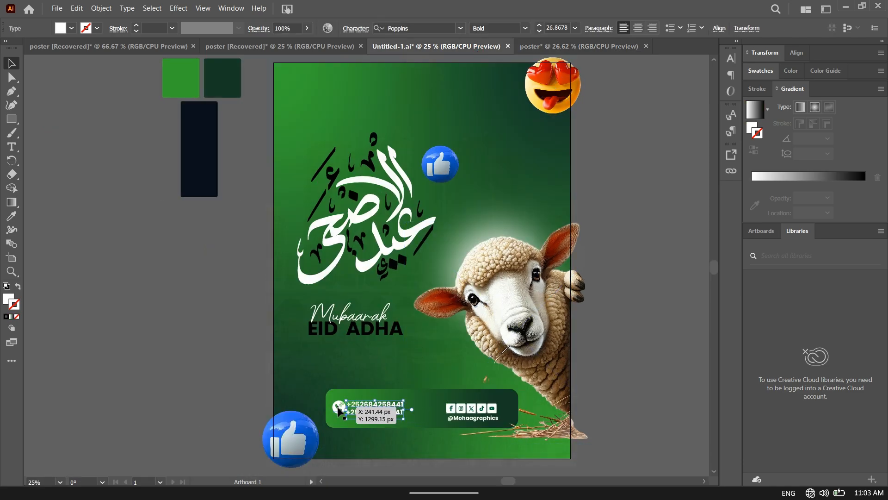
pyautogui.keyDown('shift'); pyautogui.click(337, 406); pyautogui.keyUp('shift')
pyautogui.keyDown('shift'); pyautogui.click(496, 415); pyautogui.keyUp('shift')
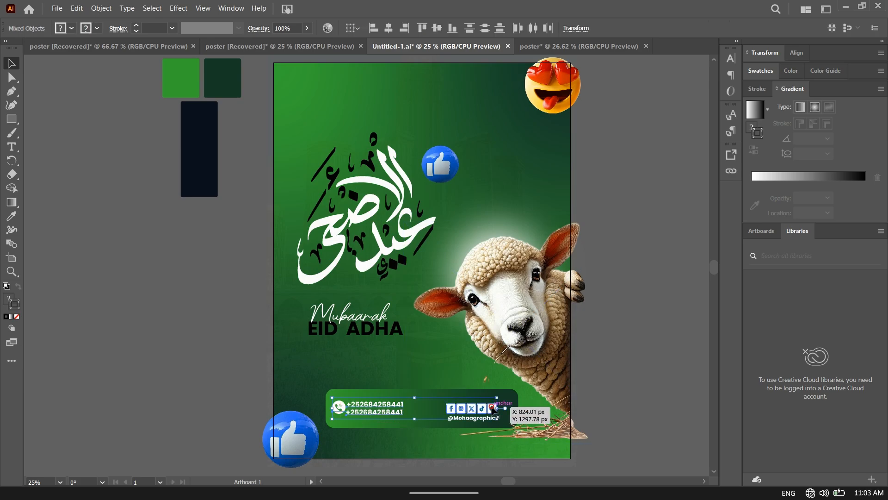
pyautogui.keyDown('shift'); pyautogui.click(483, 419); pyautogui.keyUp('shift')
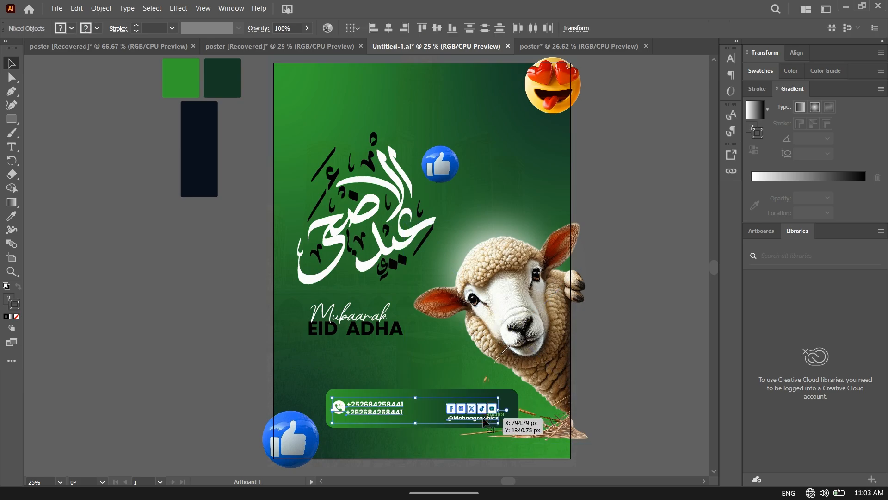
pyautogui.moveTo(484, 419); pyautogui.dragTo(464, 176)
pyautogui.moveTo(400, 402); pyautogui.dragTo(430, 423)
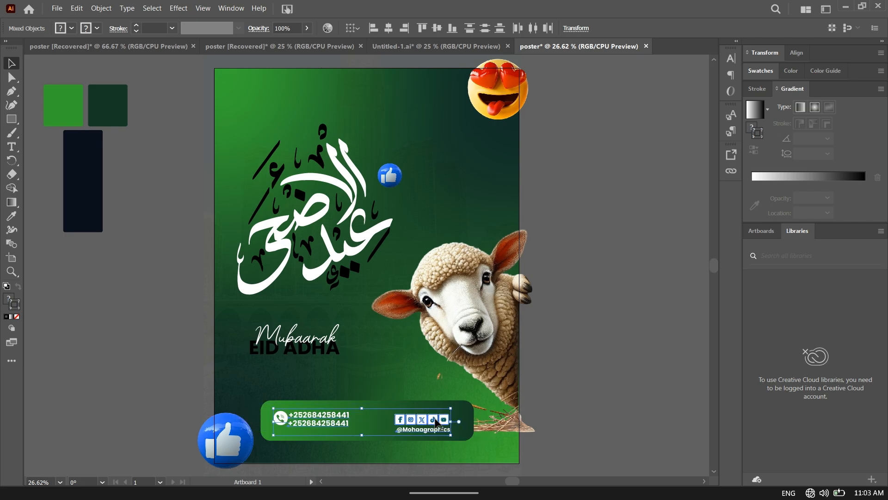
pyautogui.click(610, 232)
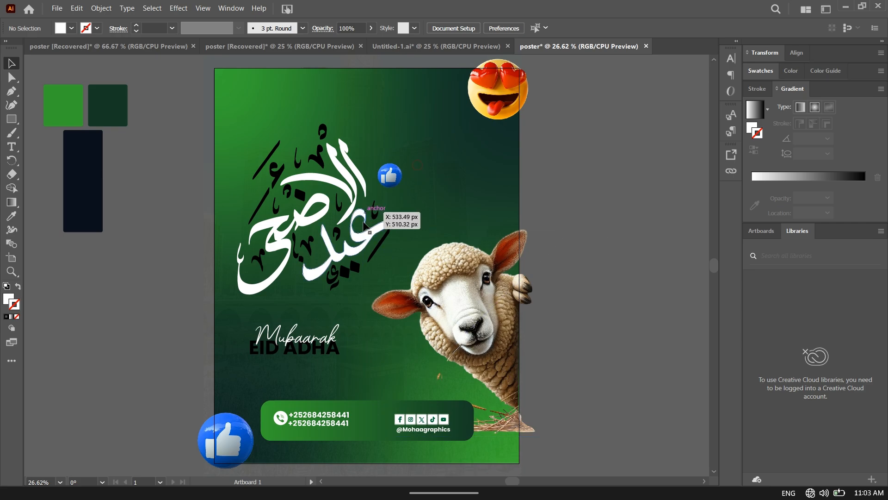
pyautogui.click(368, 233)
pyautogui.click(338, 224)
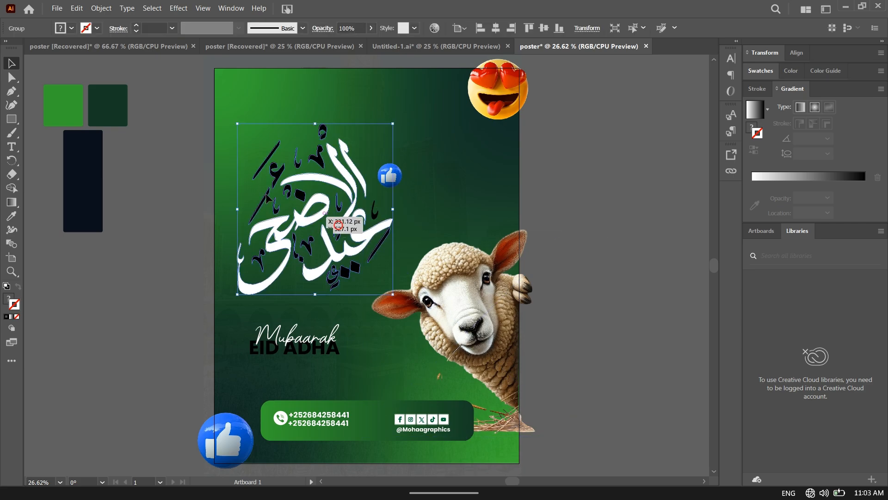
pyautogui.click(200, 170)
pyautogui.moveTo(201, 164); pyautogui.dragTo(338, 114)
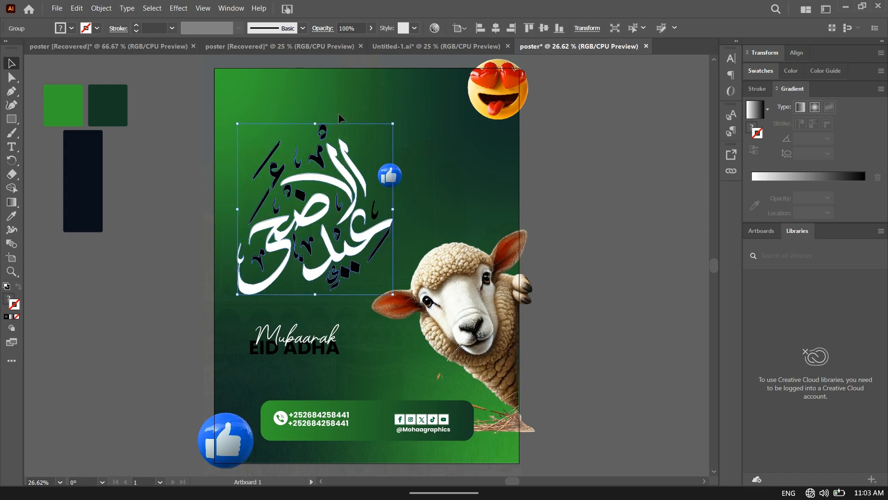
pyautogui.click(472, 176)
pyautogui.click(505, 99)
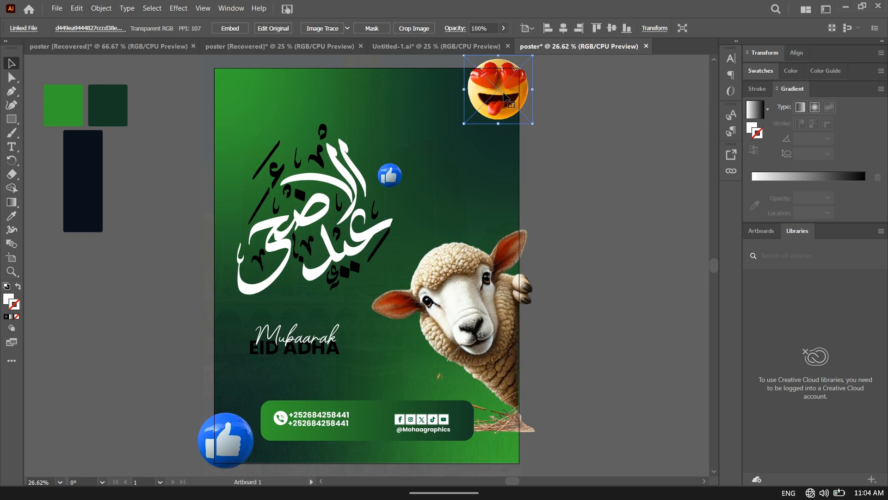
pyautogui.click(573, 152)
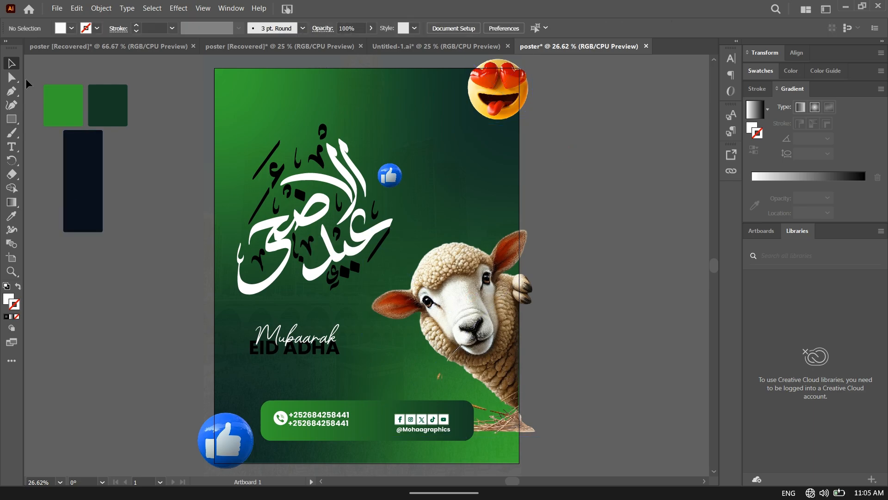
# - Draw a white circle on the empty canvas beside the poster with the Ellipse tool
pyautogui.moveTo(12, 119); pyautogui.dragTo(55, 131)
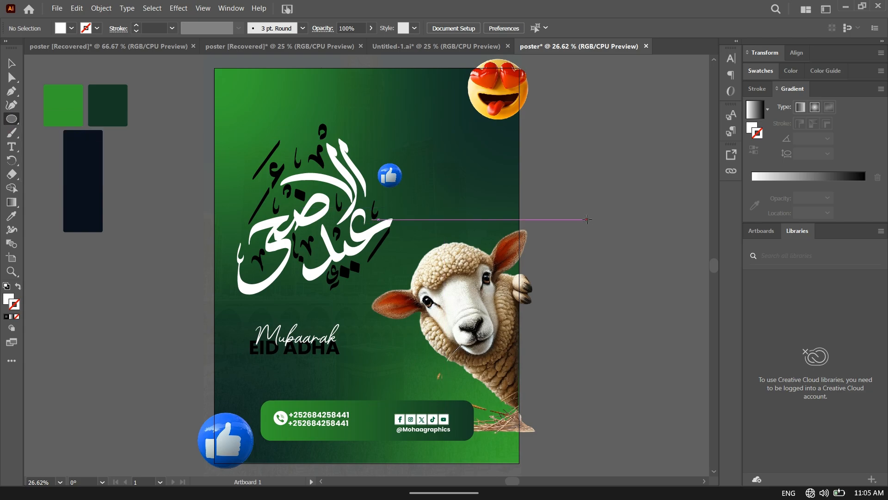
pyautogui.moveTo(587, 220); pyautogui.dragTo(604, 282)
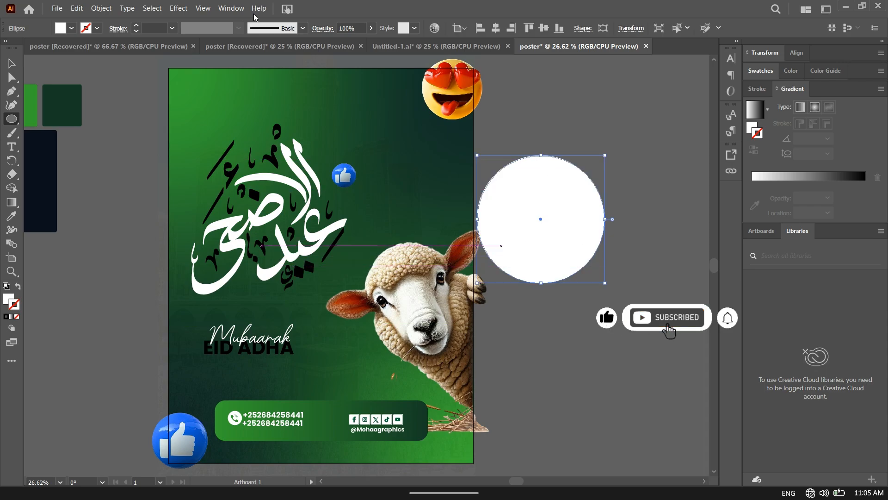
# - Set the document raster effects to add 5 in (360 px) around objects
pyautogui.click(179, 8)
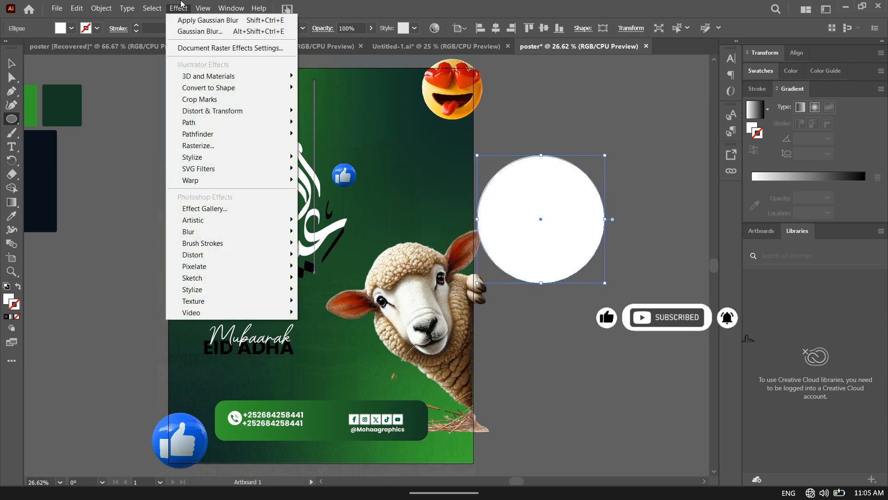
pyautogui.click(209, 52)
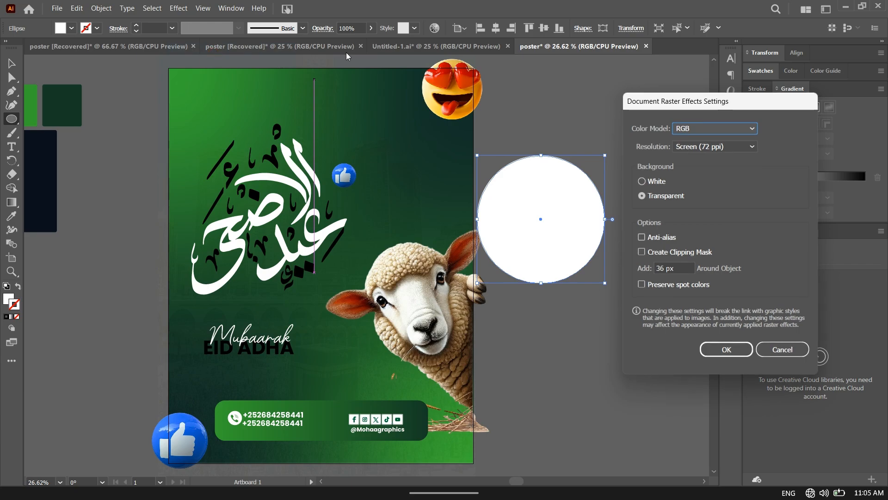
pyautogui.click(672, 268)
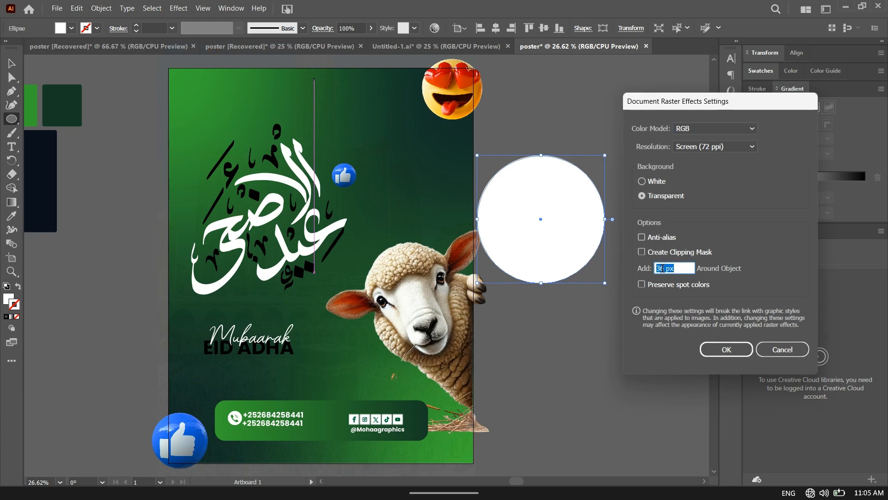
pyautogui.write('5')
pyautogui.write('In')
pyautogui.click(727, 349)
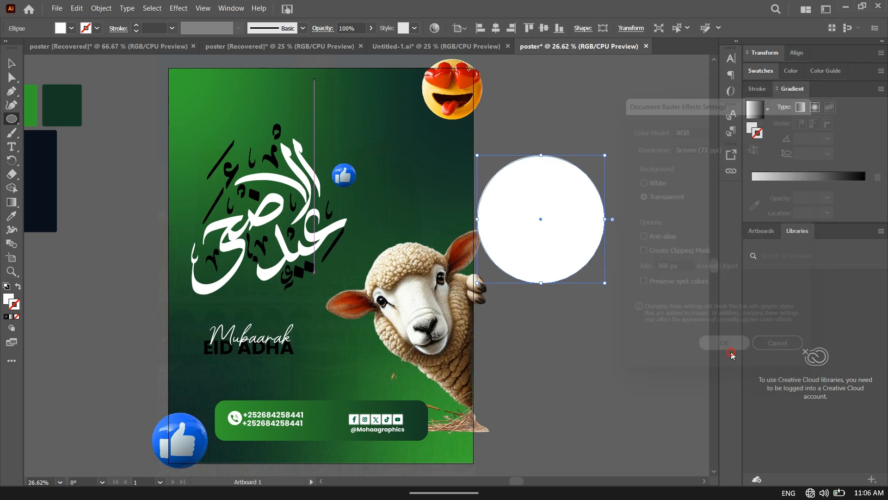
# - Reopen the document raster effects settings and re-enter 5 in as the space added around objects
pyautogui.click(180, 8)
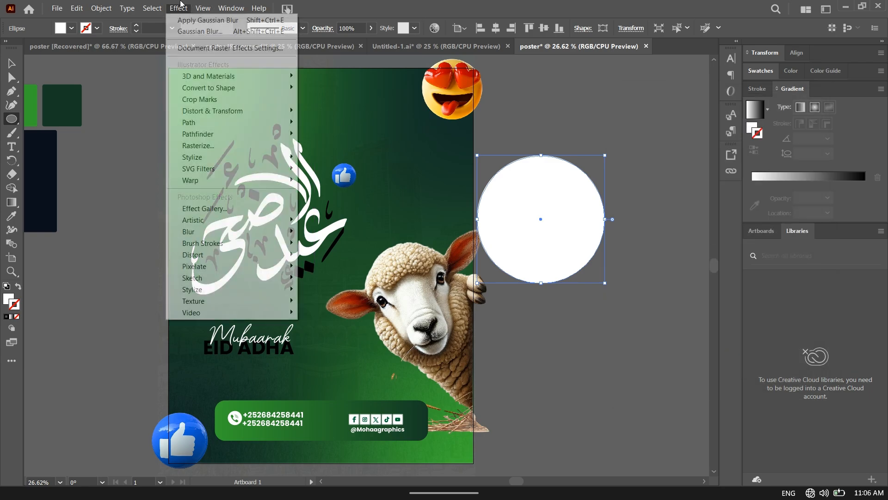
pyautogui.click(204, 7)
pyautogui.click(178, 7)
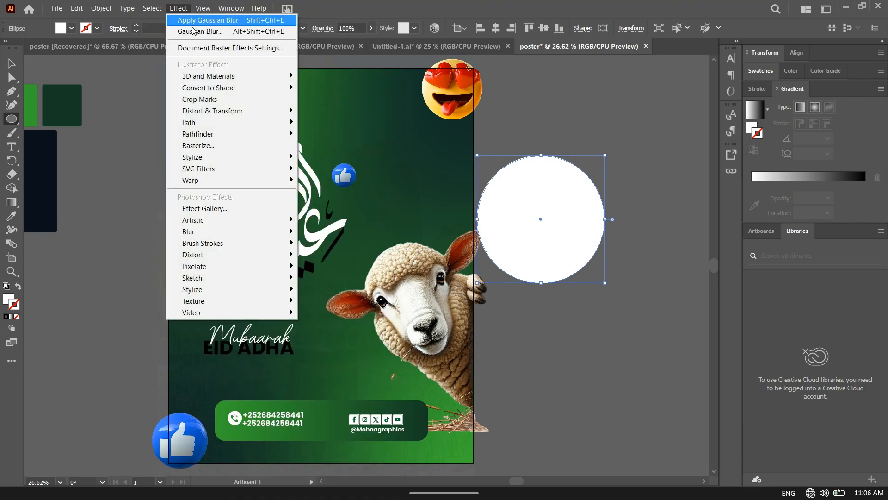
pyautogui.click(193, 47)
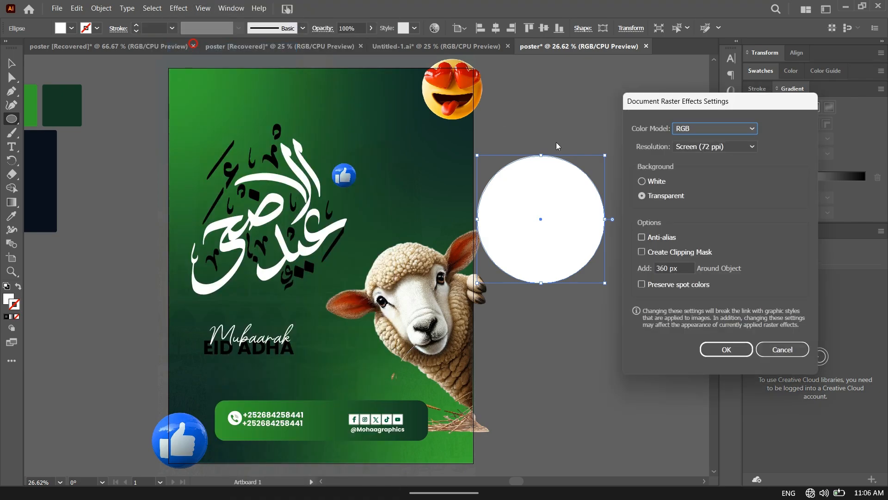
pyautogui.click(679, 269)
pyautogui.doubleClick(679, 269)
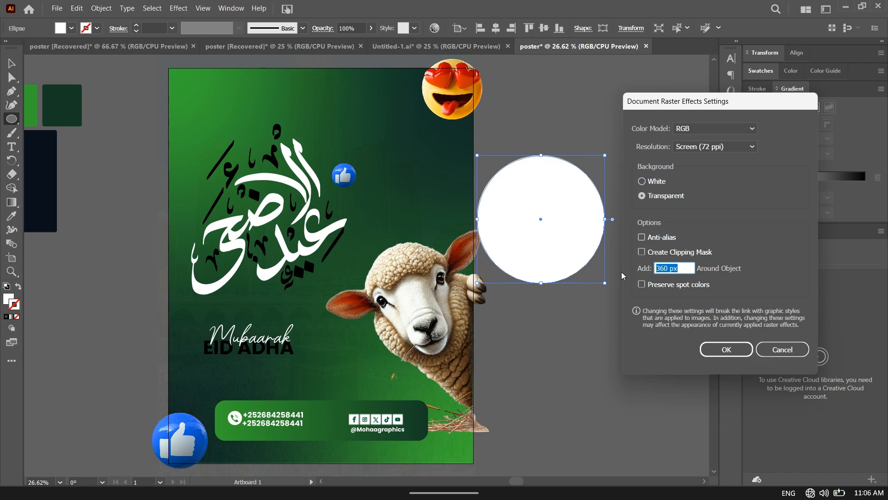
pyautogui.write('5')
pyautogui.click(728, 349)
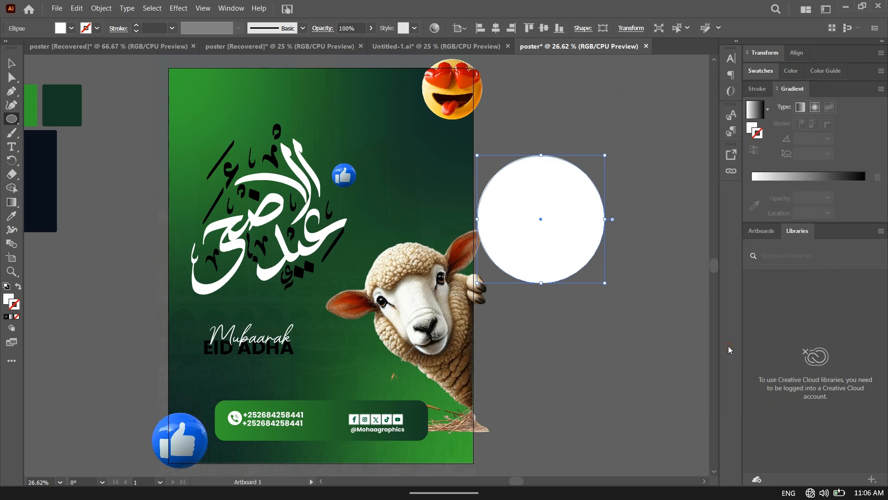
# - Apply a Gaussian Blur with a radius of about 94 pixels to the white circle
pyautogui.click(179, 9)
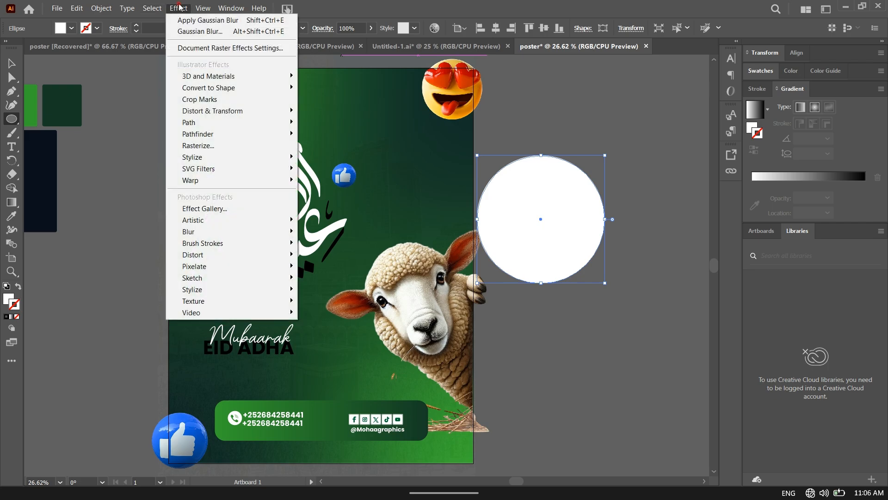
pyautogui.moveTo(217, 233)
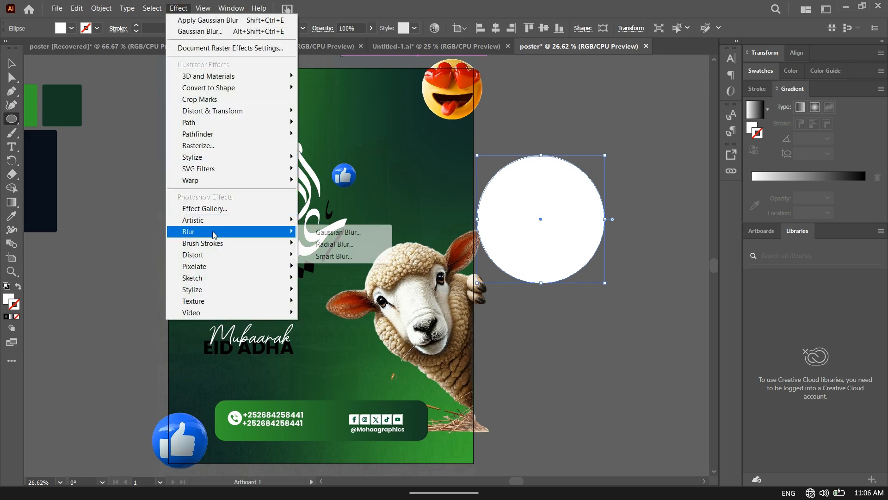
pyautogui.click(364, 231)
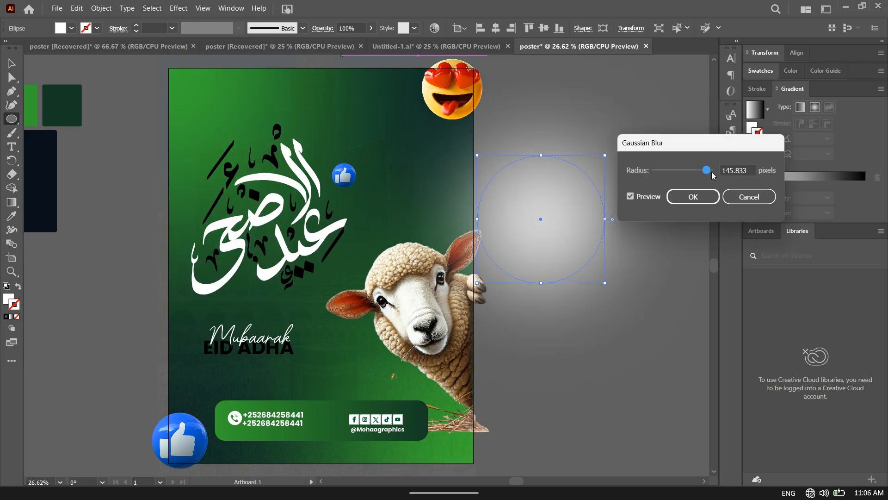
pyautogui.moveTo(713, 171); pyautogui.dragTo(705, 172)
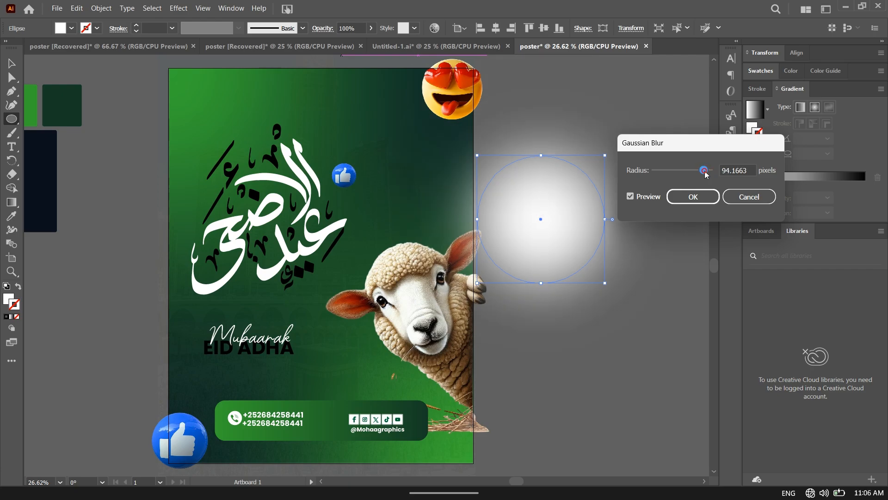
pyautogui.click(693, 197)
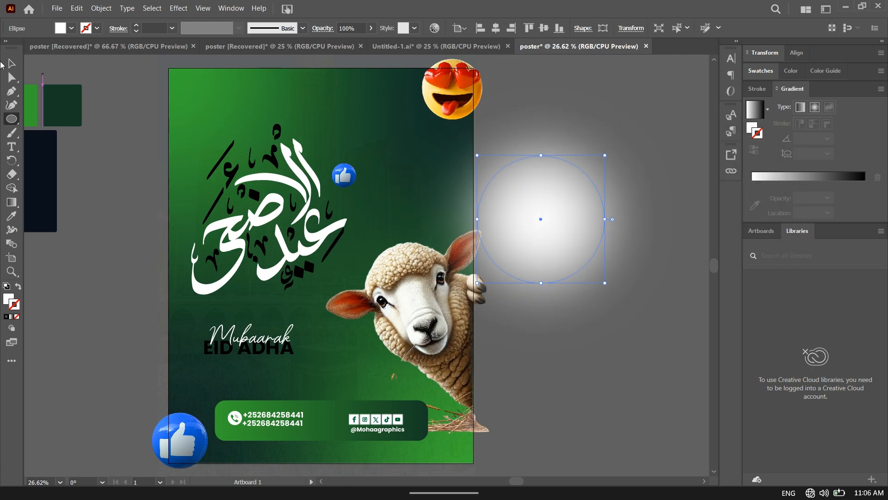
# - Shrink the blurred white circle, place it at the sheep's head and bring the sheep in front of it as a glow
pyautogui.click(10, 64)
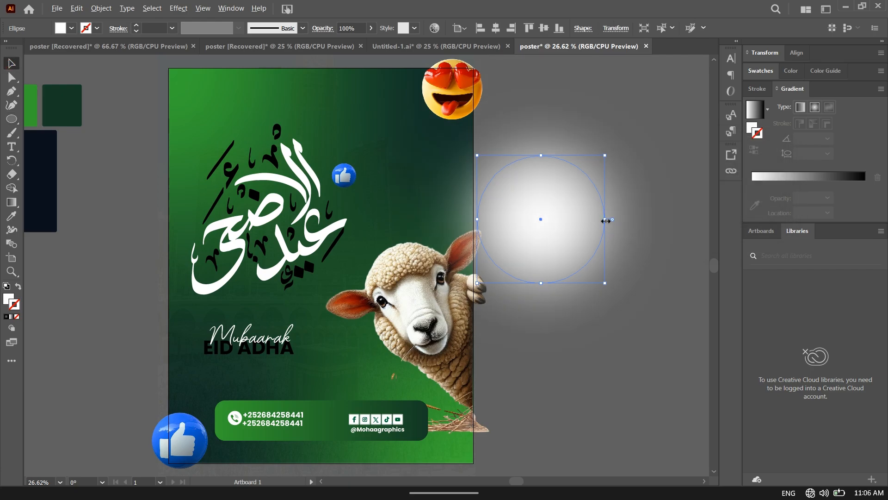
pyautogui.moveTo(609, 223); pyautogui.dragTo(418, 257)
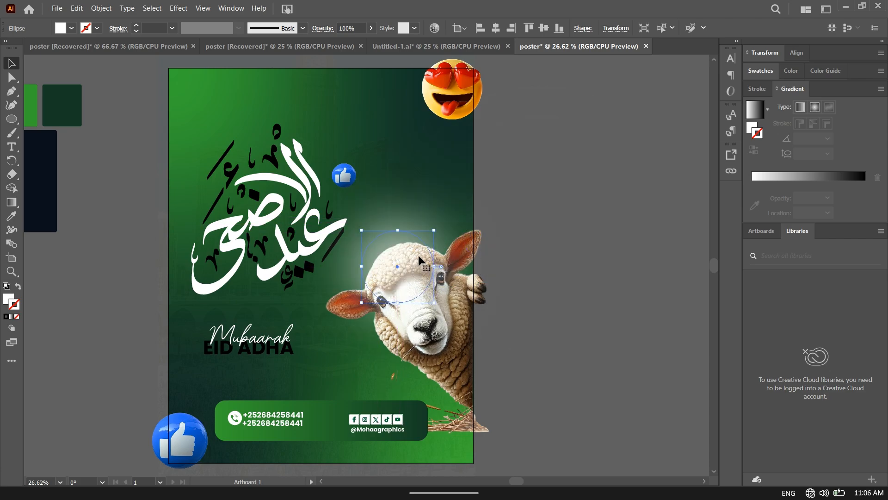
pyautogui.click(461, 370)
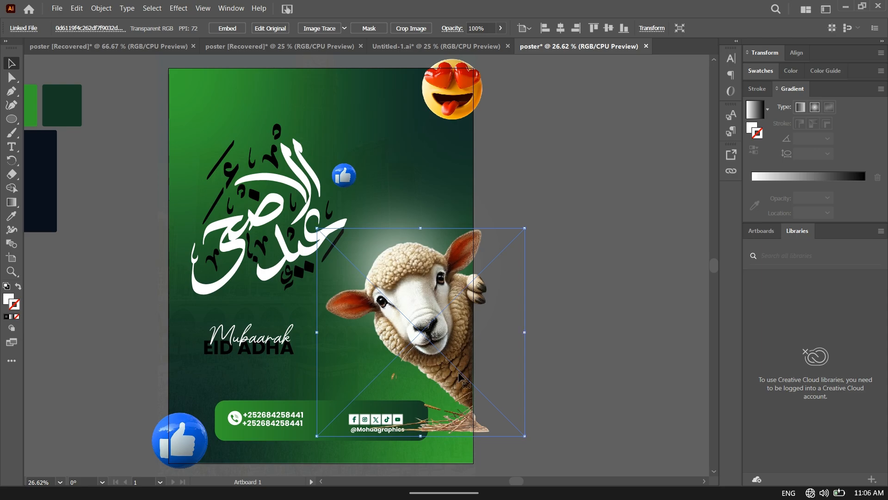
pyautogui.click(519, 178)
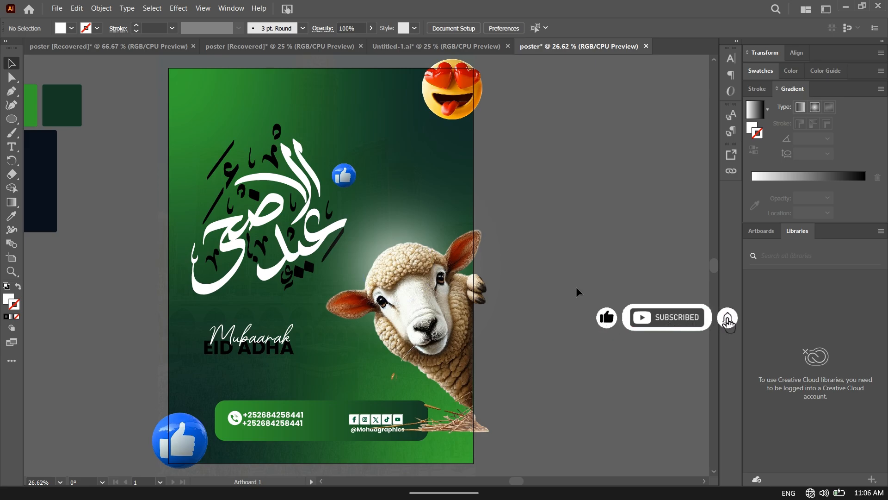
pyautogui.click(476, 83)
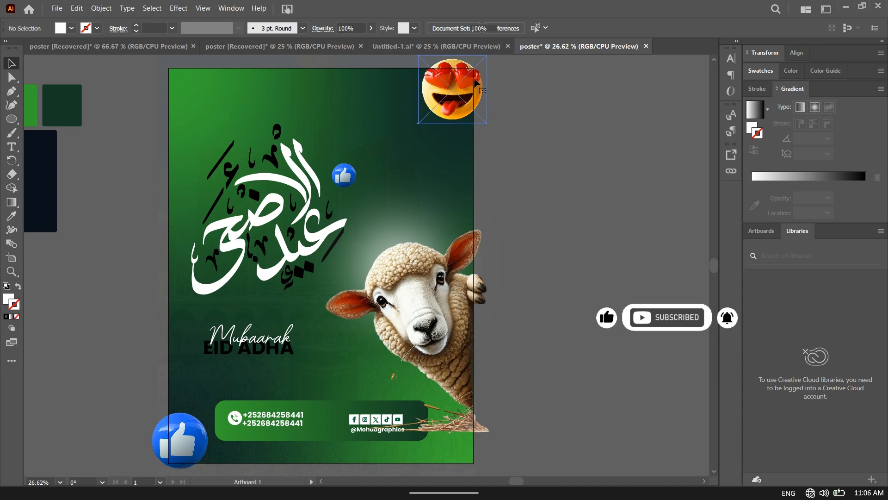
pyautogui.click(629, 183)
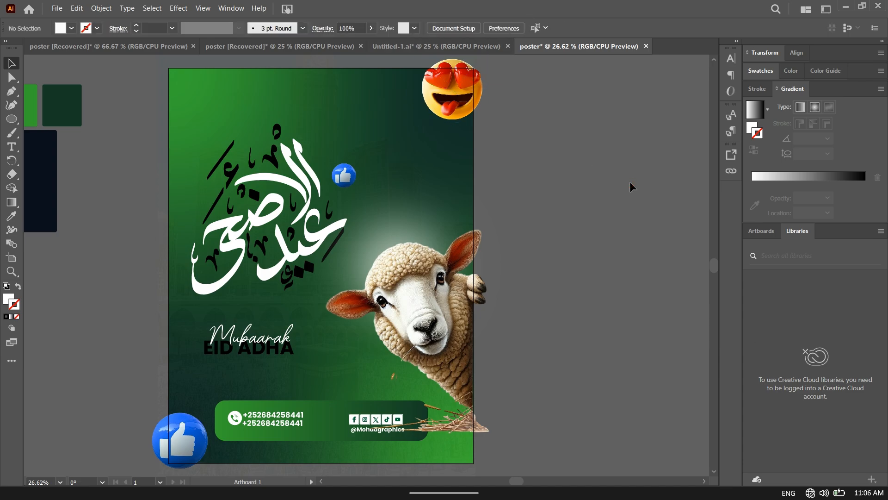